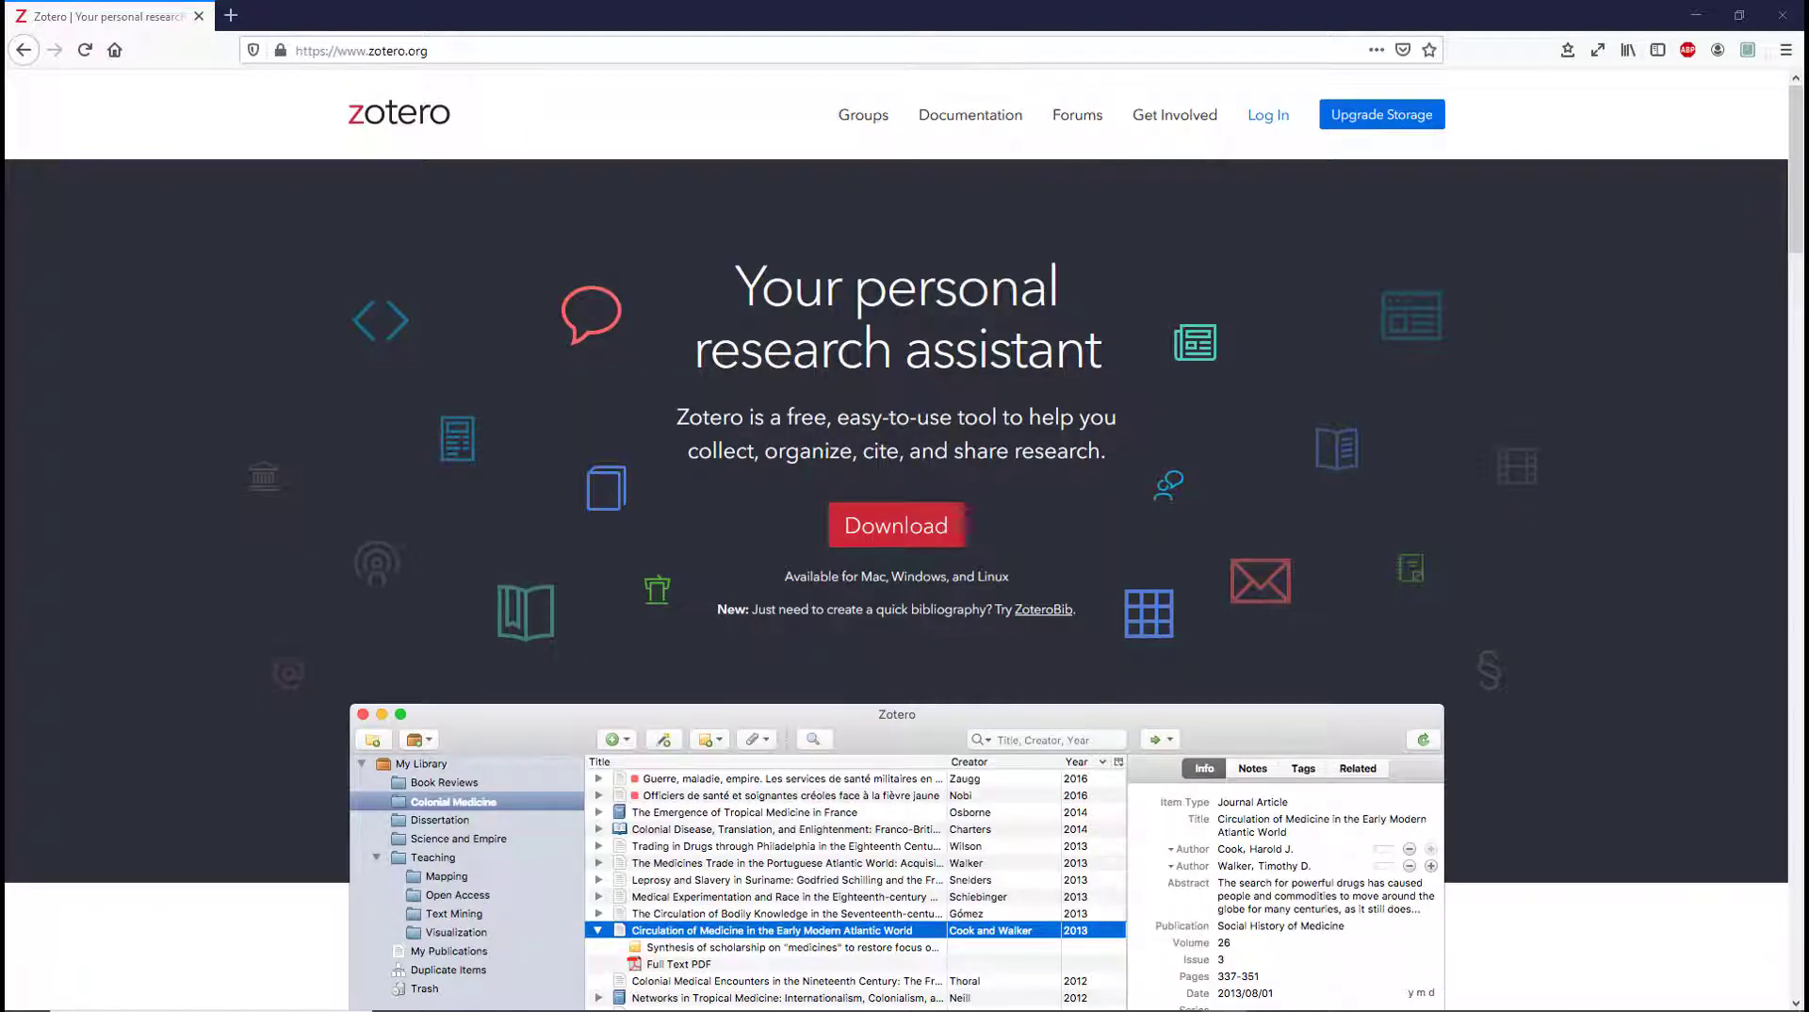
# Download and save the Zotero 5.0 for Windows installer from zotero.org's downloads page
pyautogui.click(896, 534)
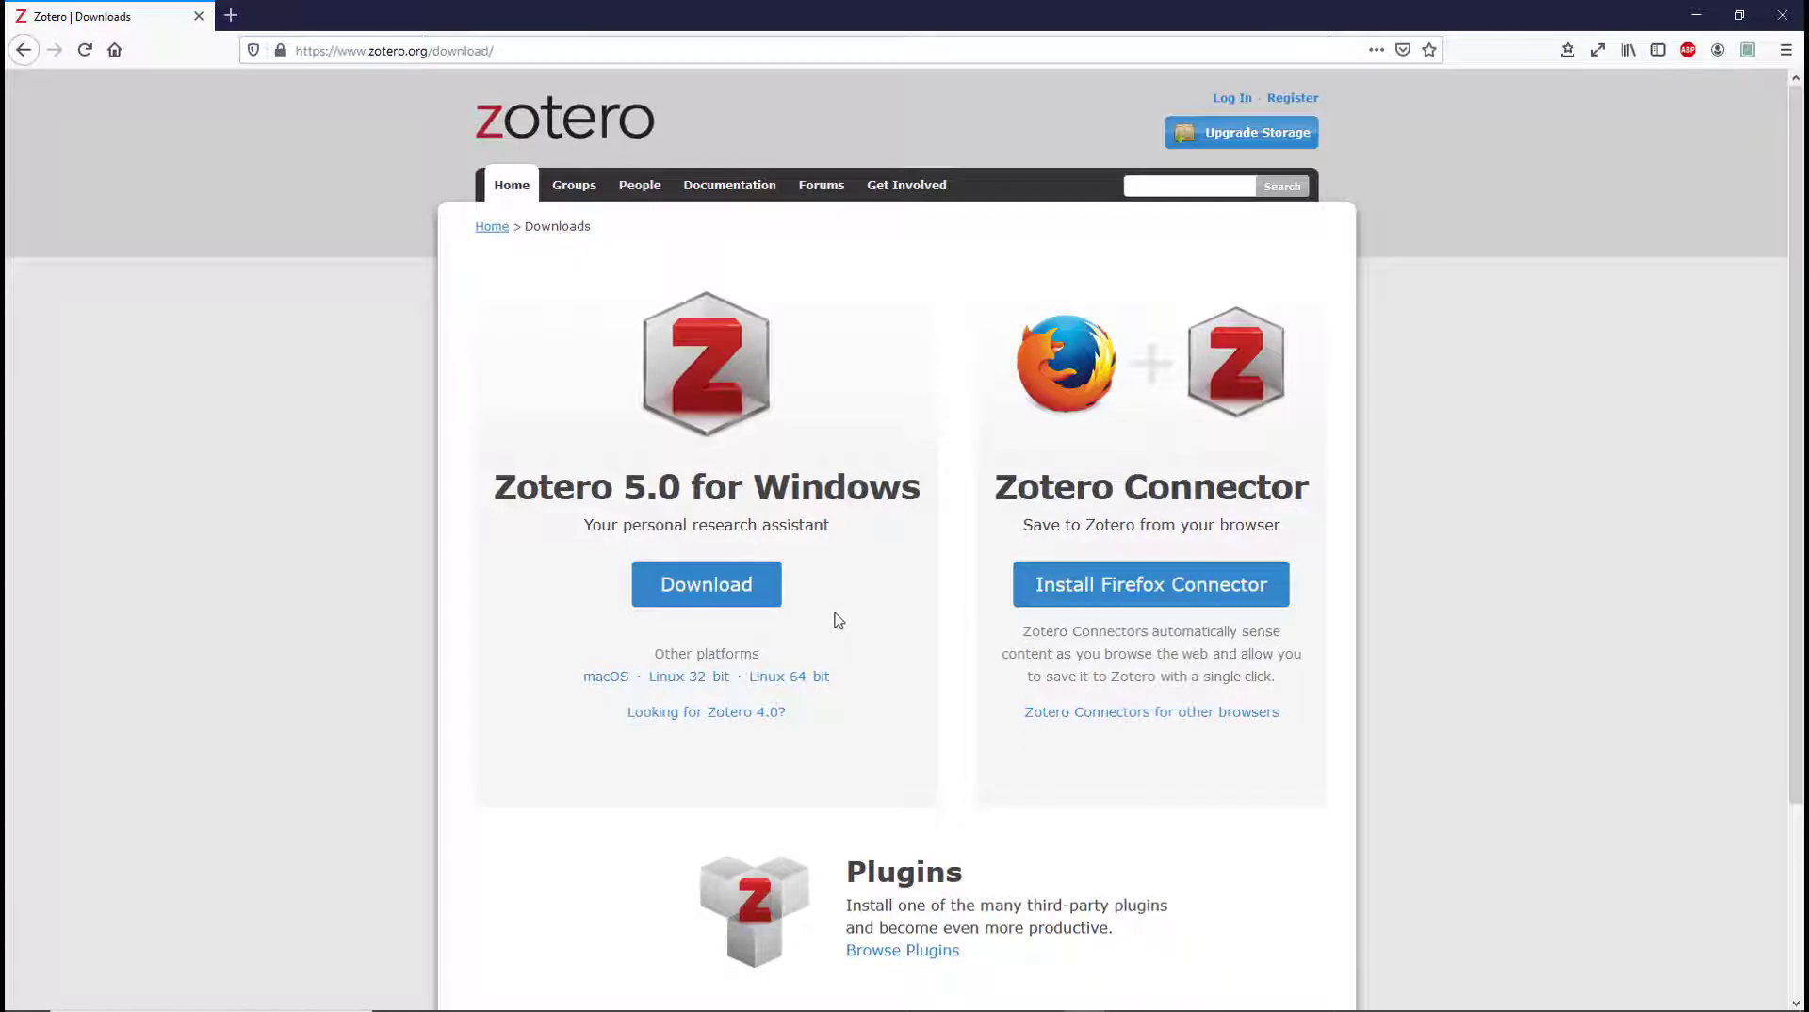
pyautogui.click(710, 598)
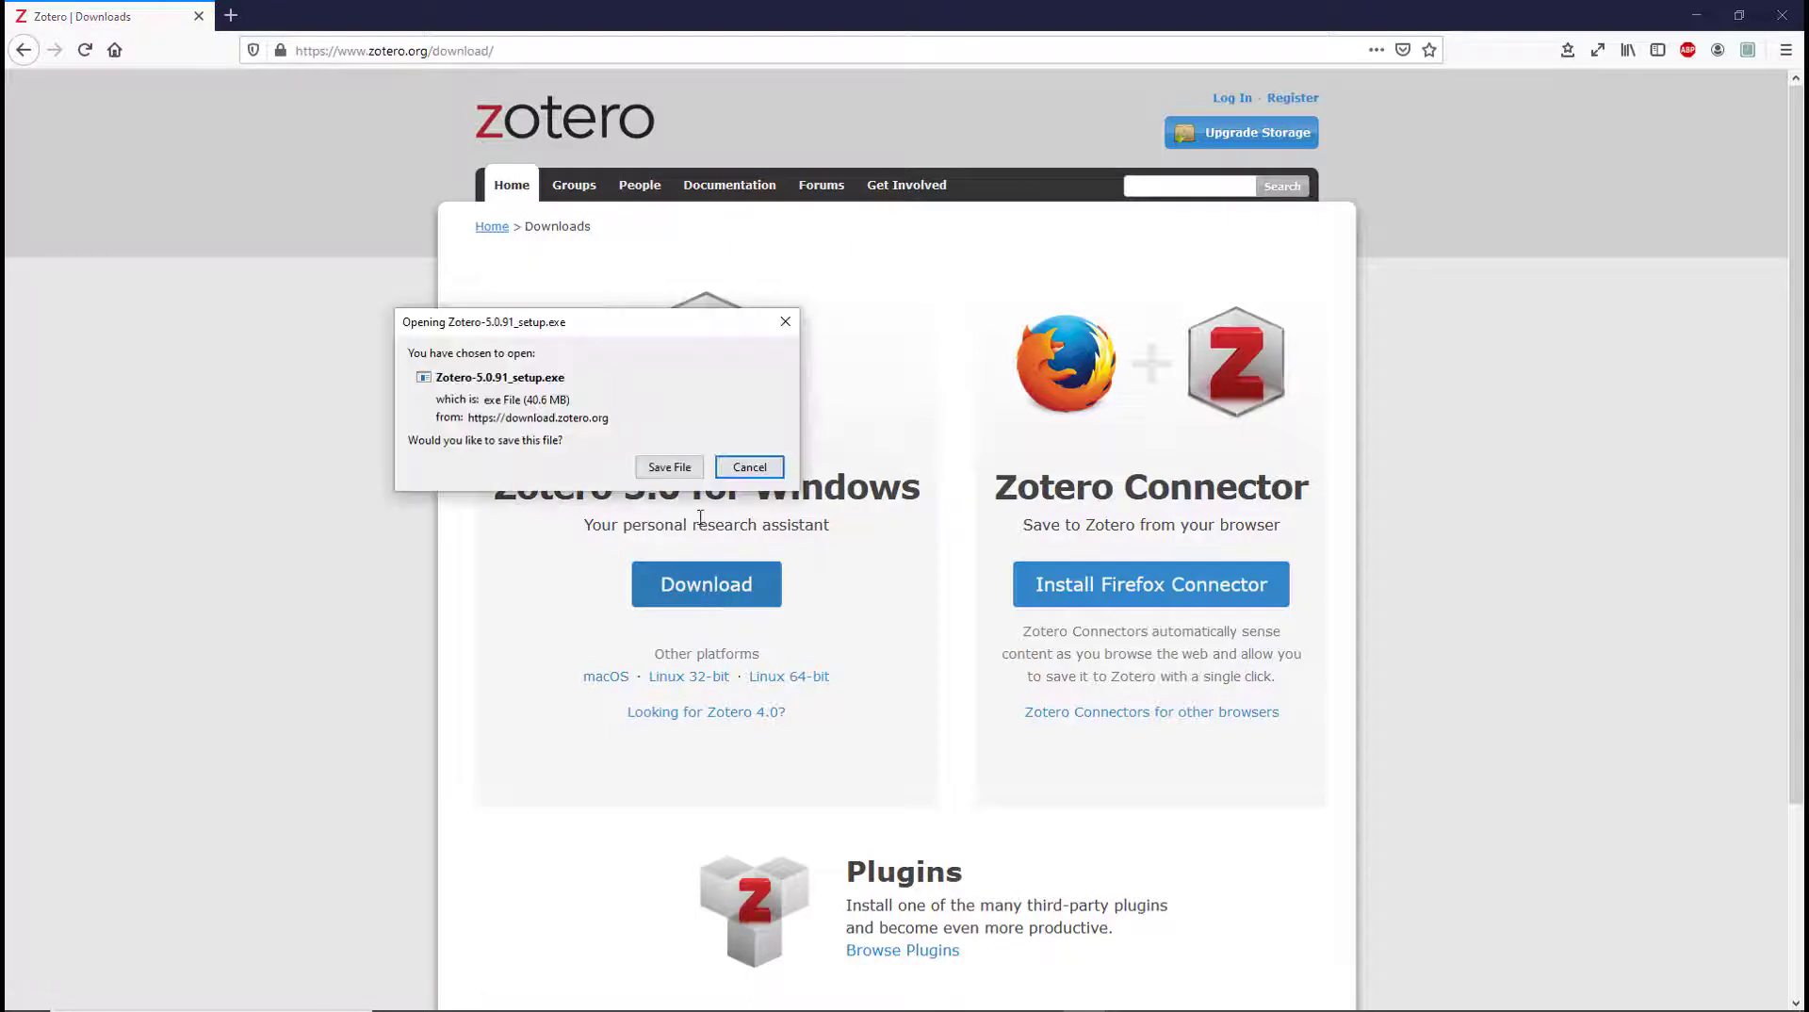
pyautogui.click(680, 467)
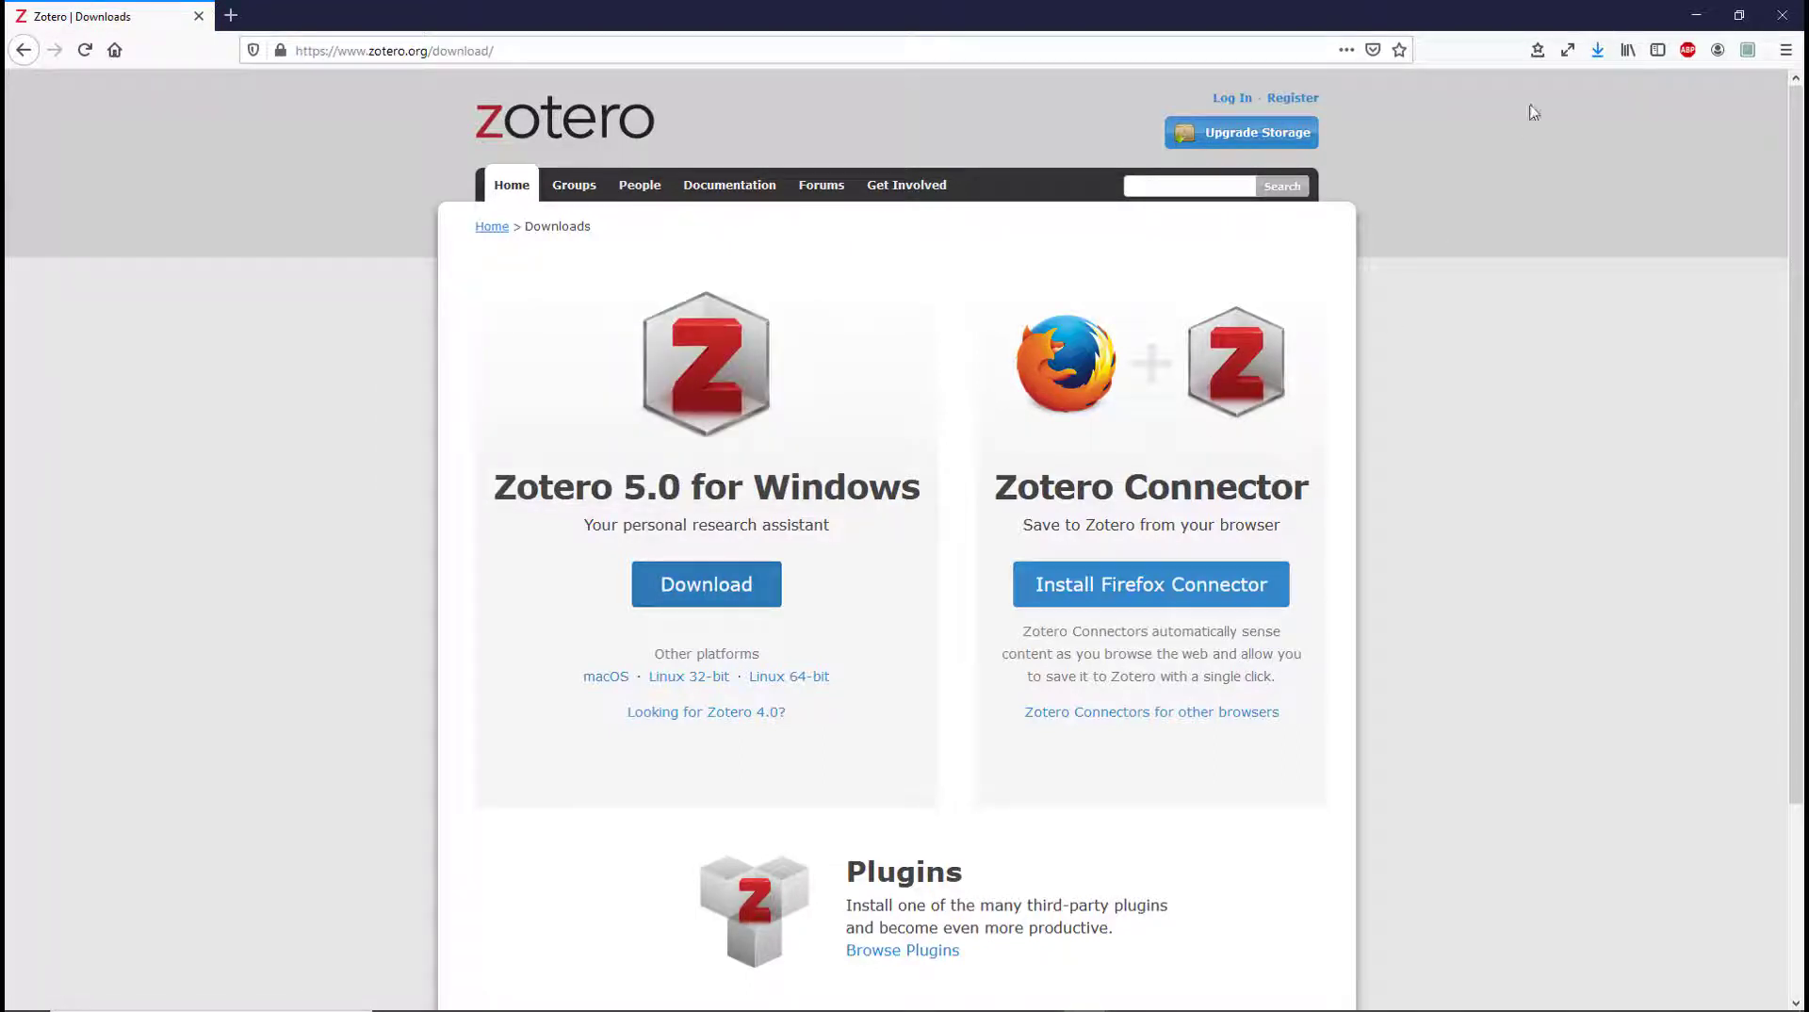
# Run the downloaded Zotero setup with the standard setup type through to completion
pyautogui.click(1598, 51)
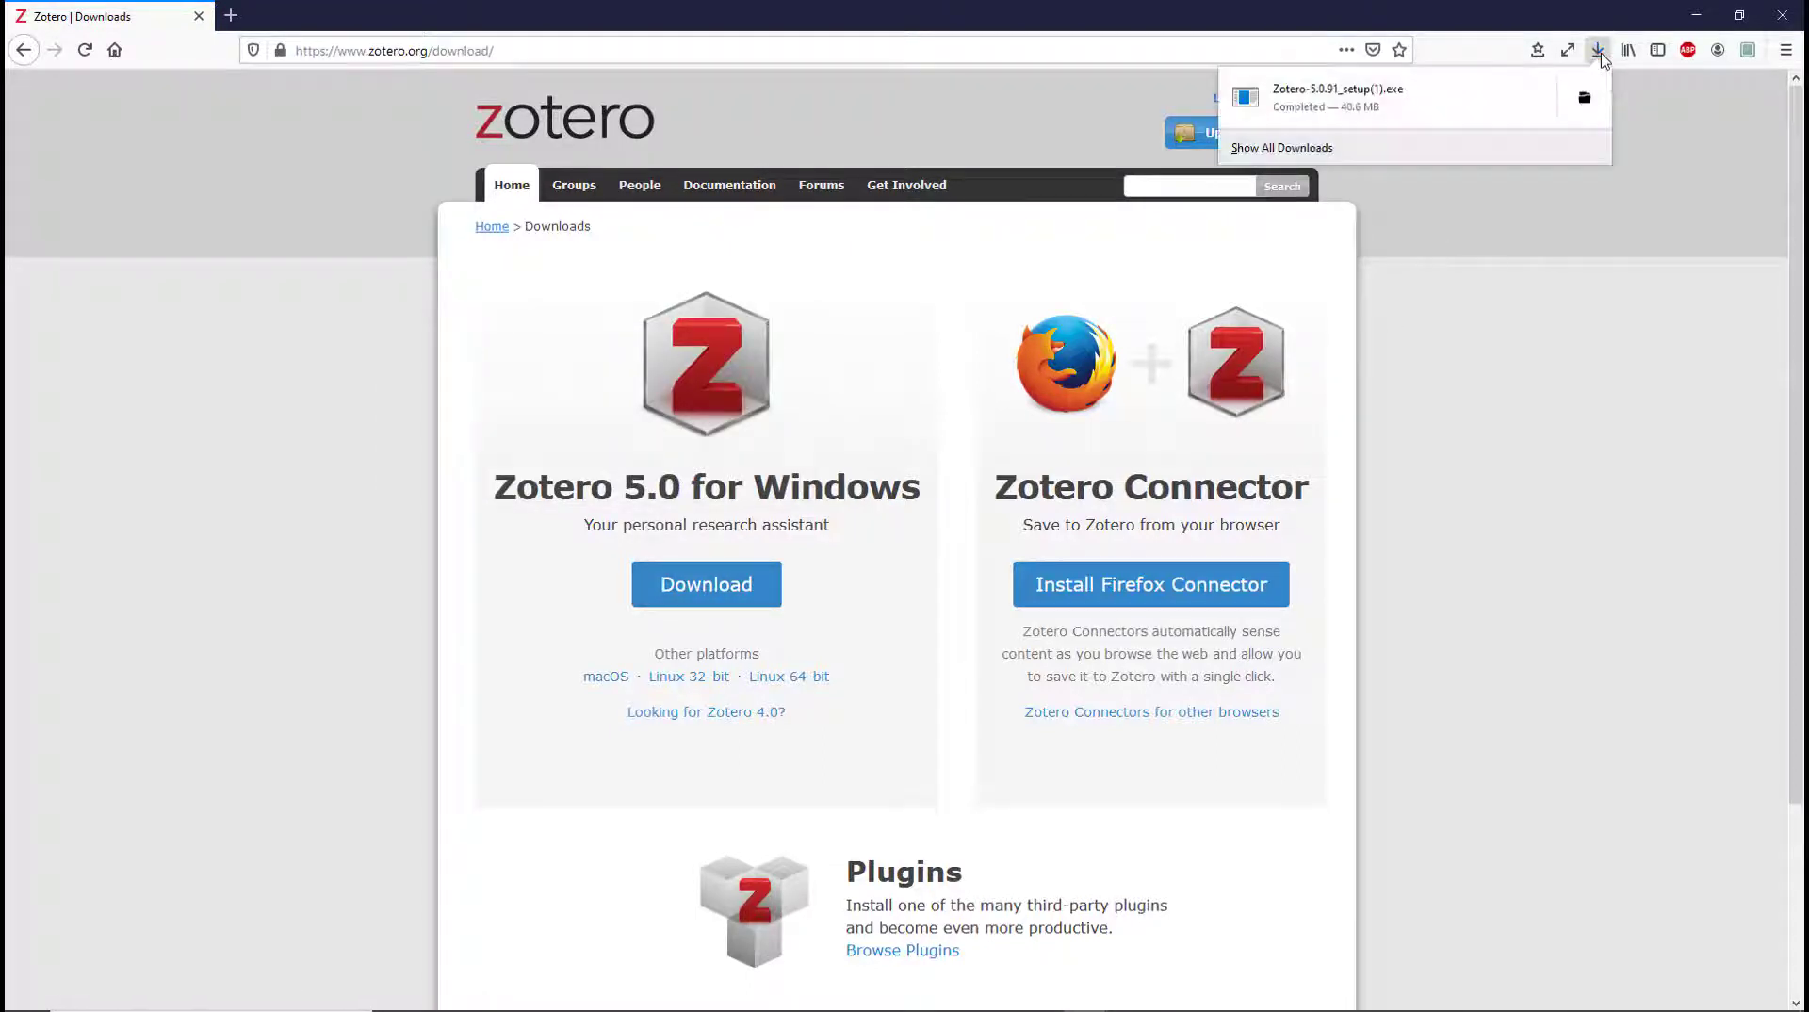
pyautogui.click(1351, 106)
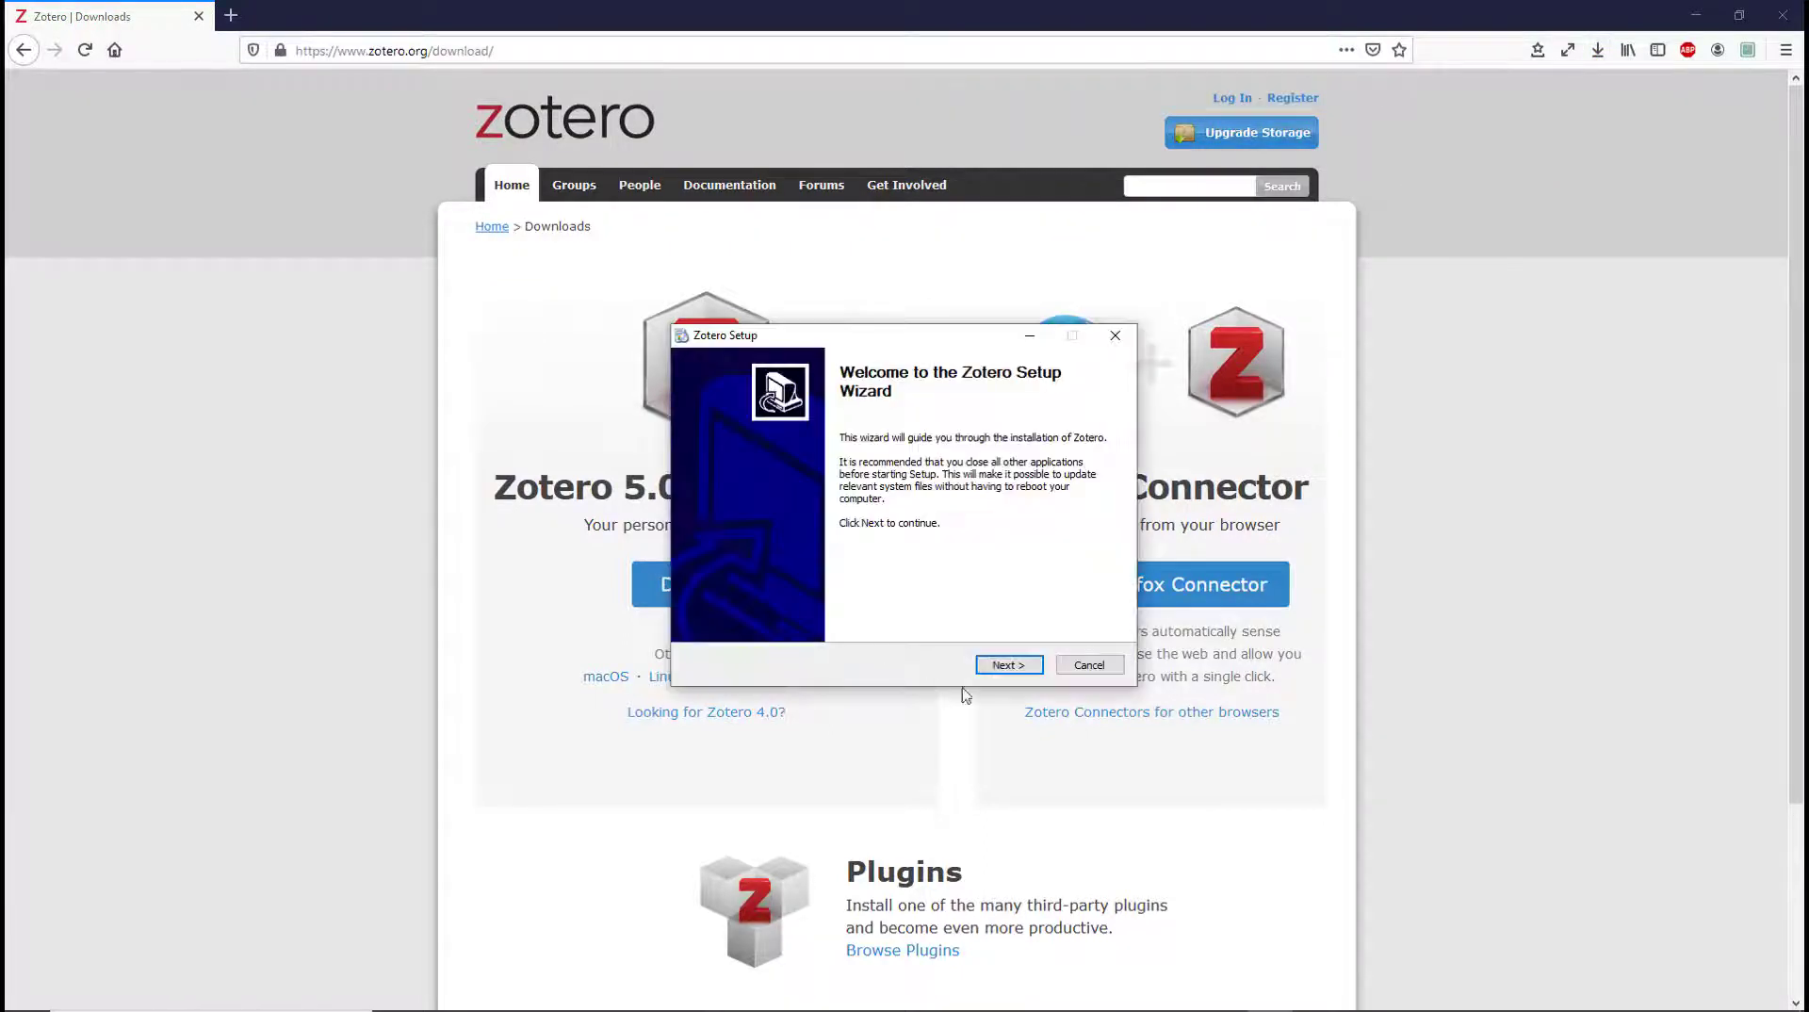
pyautogui.click(1008, 666)
pyautogui.click(1008, 667)
pyautogui.click(1008, 666)
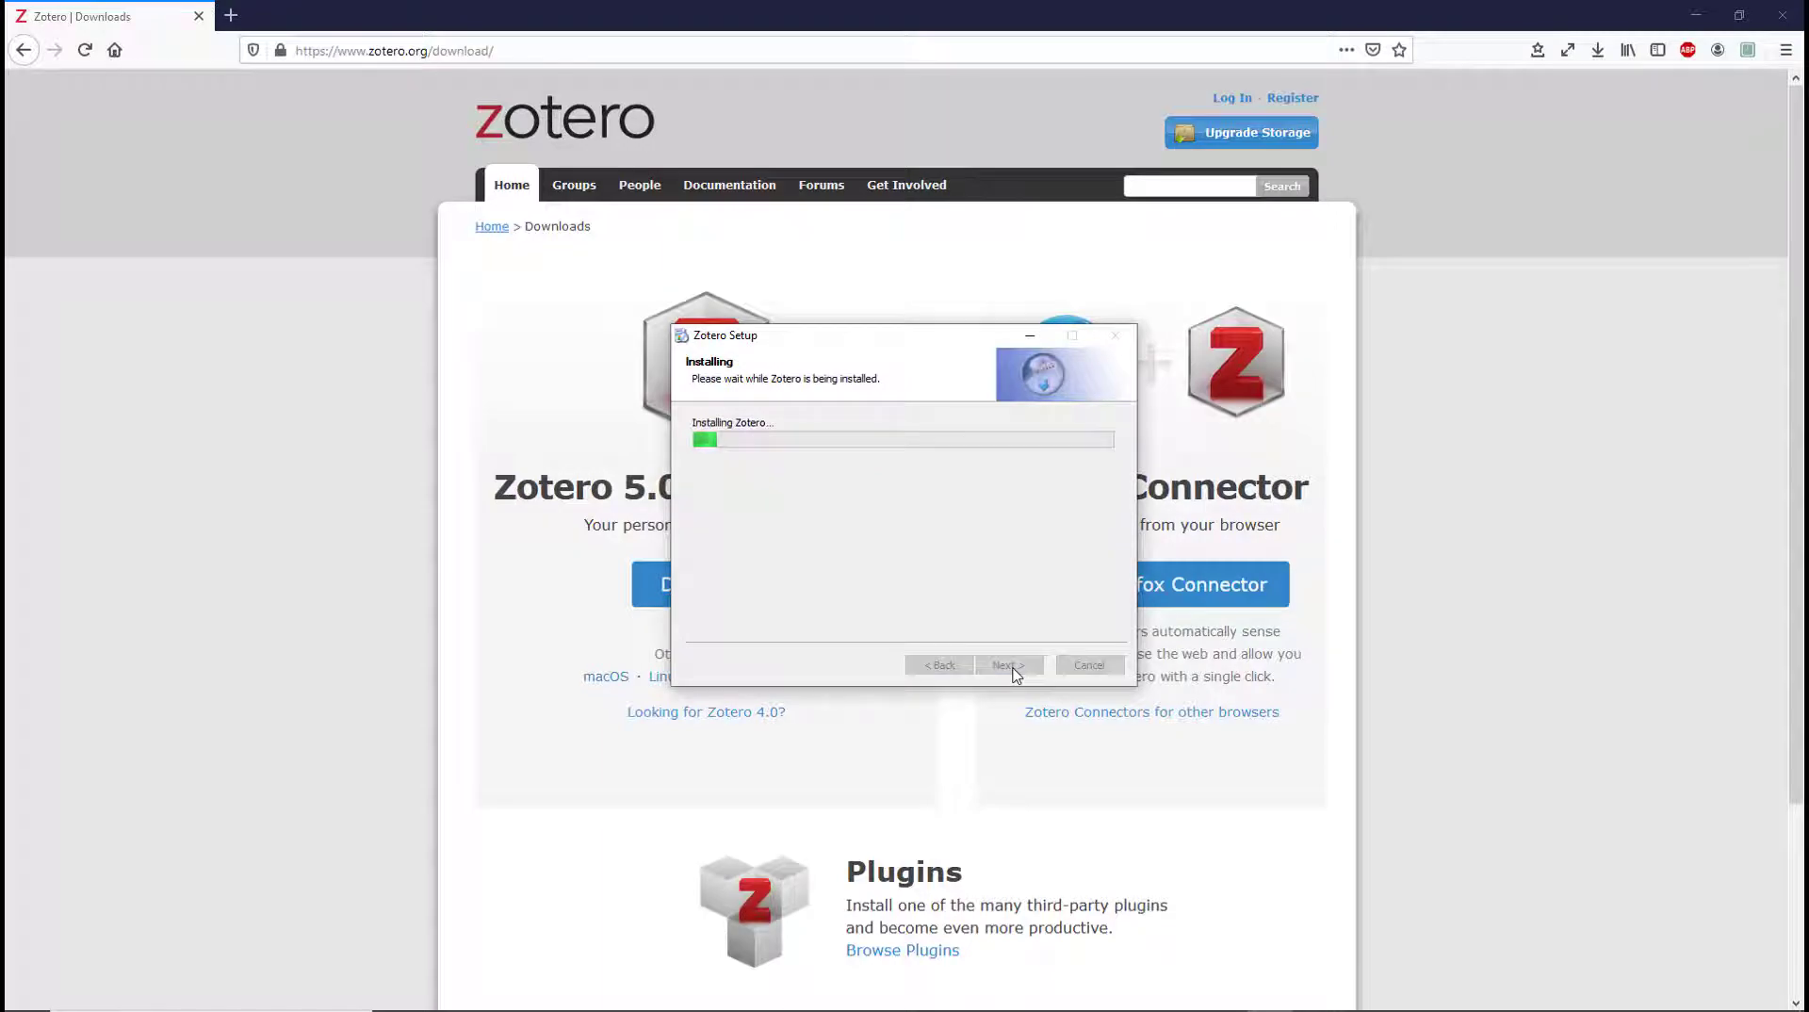
pyautogui.click(1008, 666)
pyautogui.click(1008, 665)
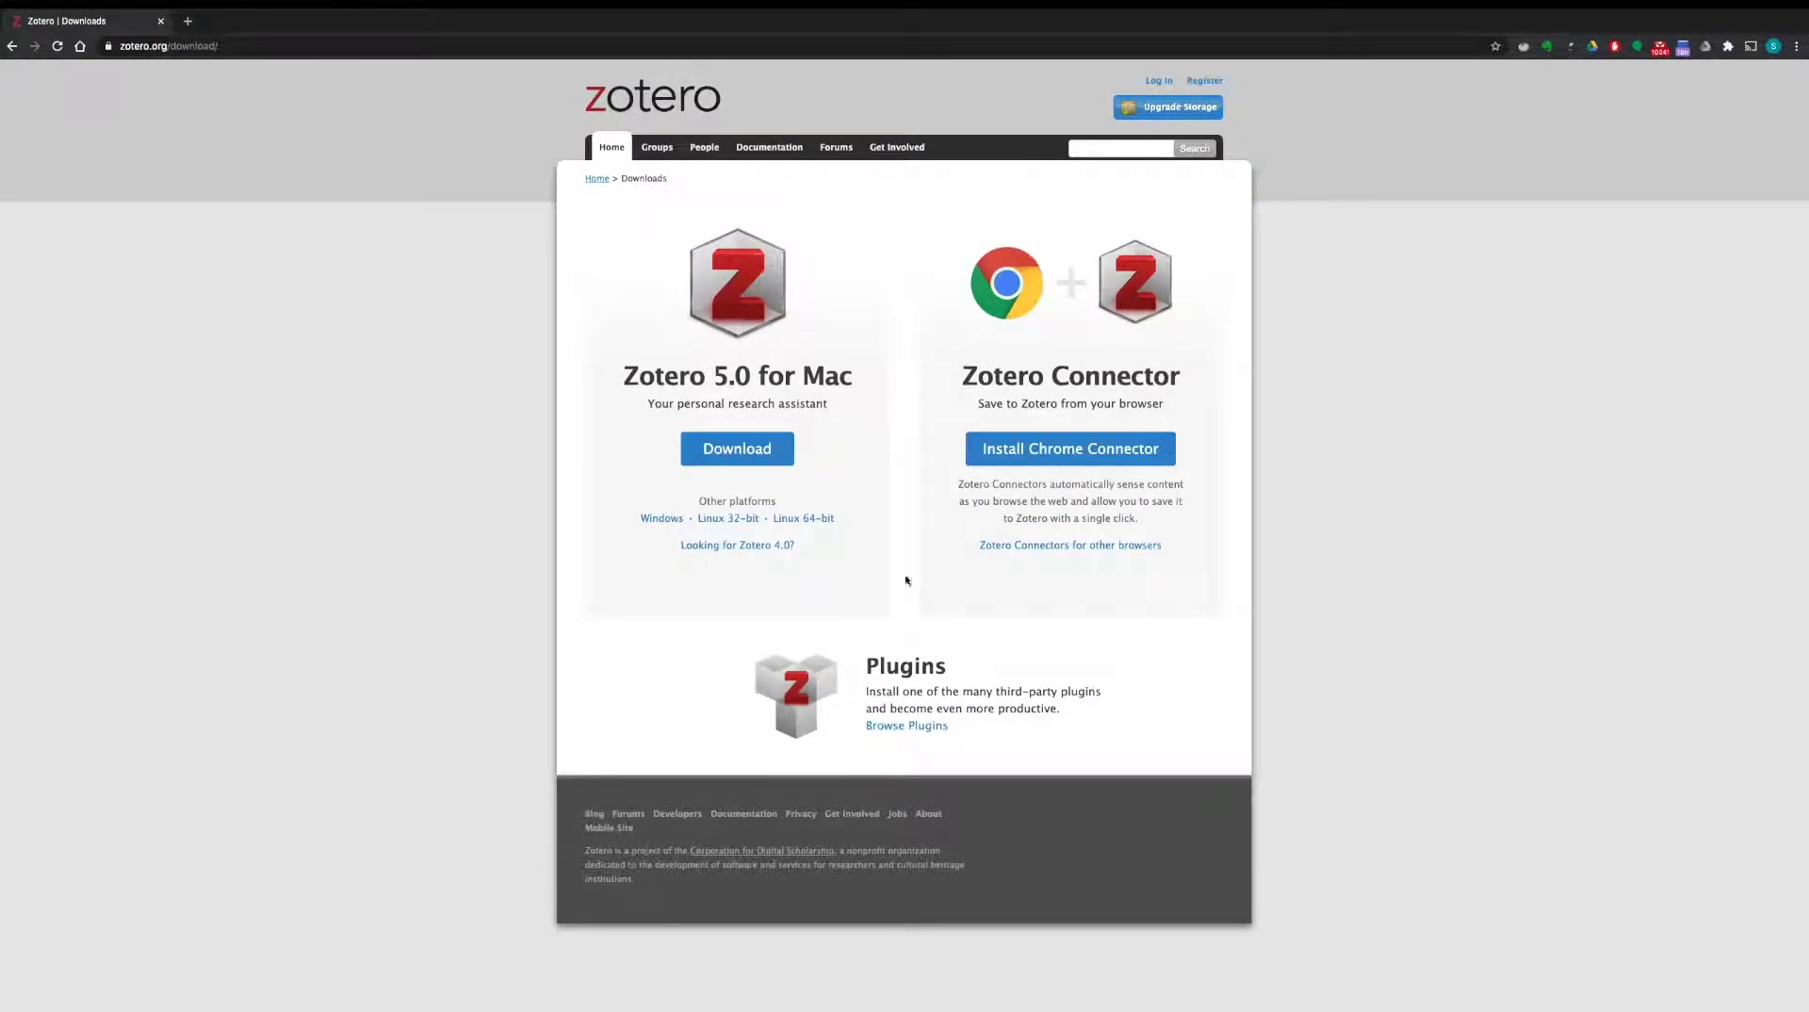
# Download the Zotero 5.0 for Mac disk image, copy Zotero into Applications, and approve opening it
pyautogui.click(744, 449)
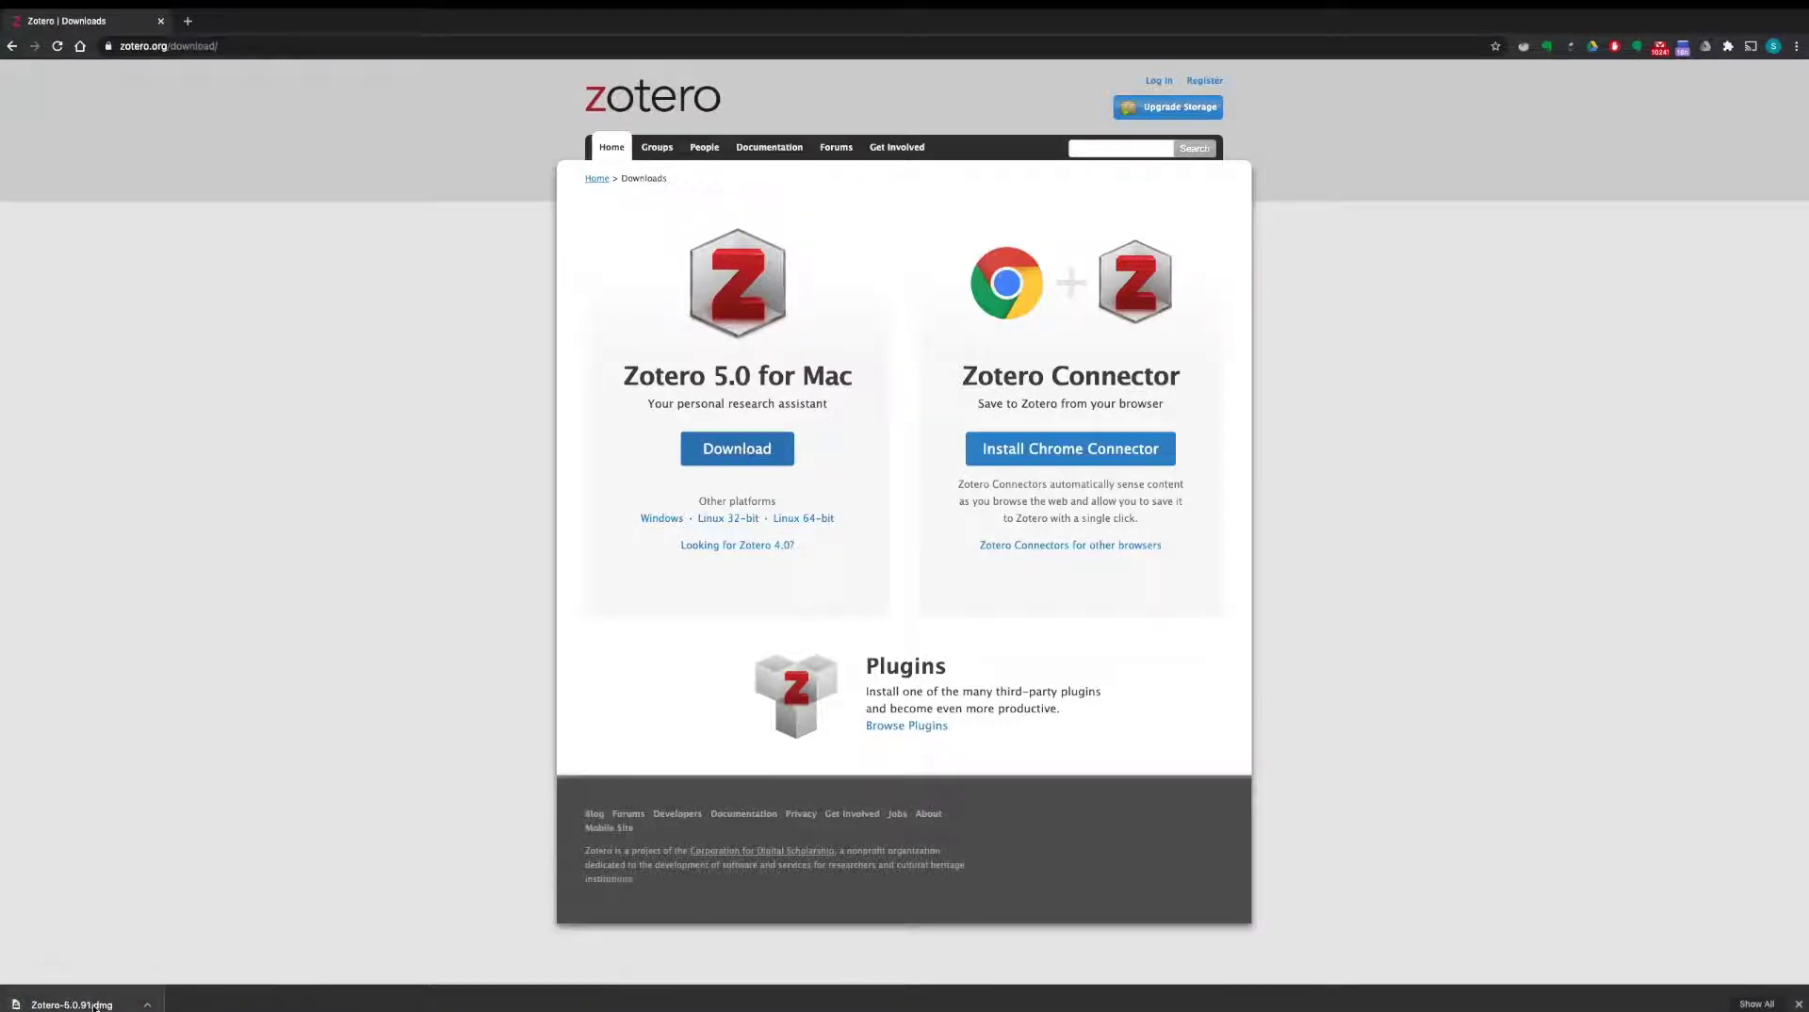
pyautogui.click(94, 1005)
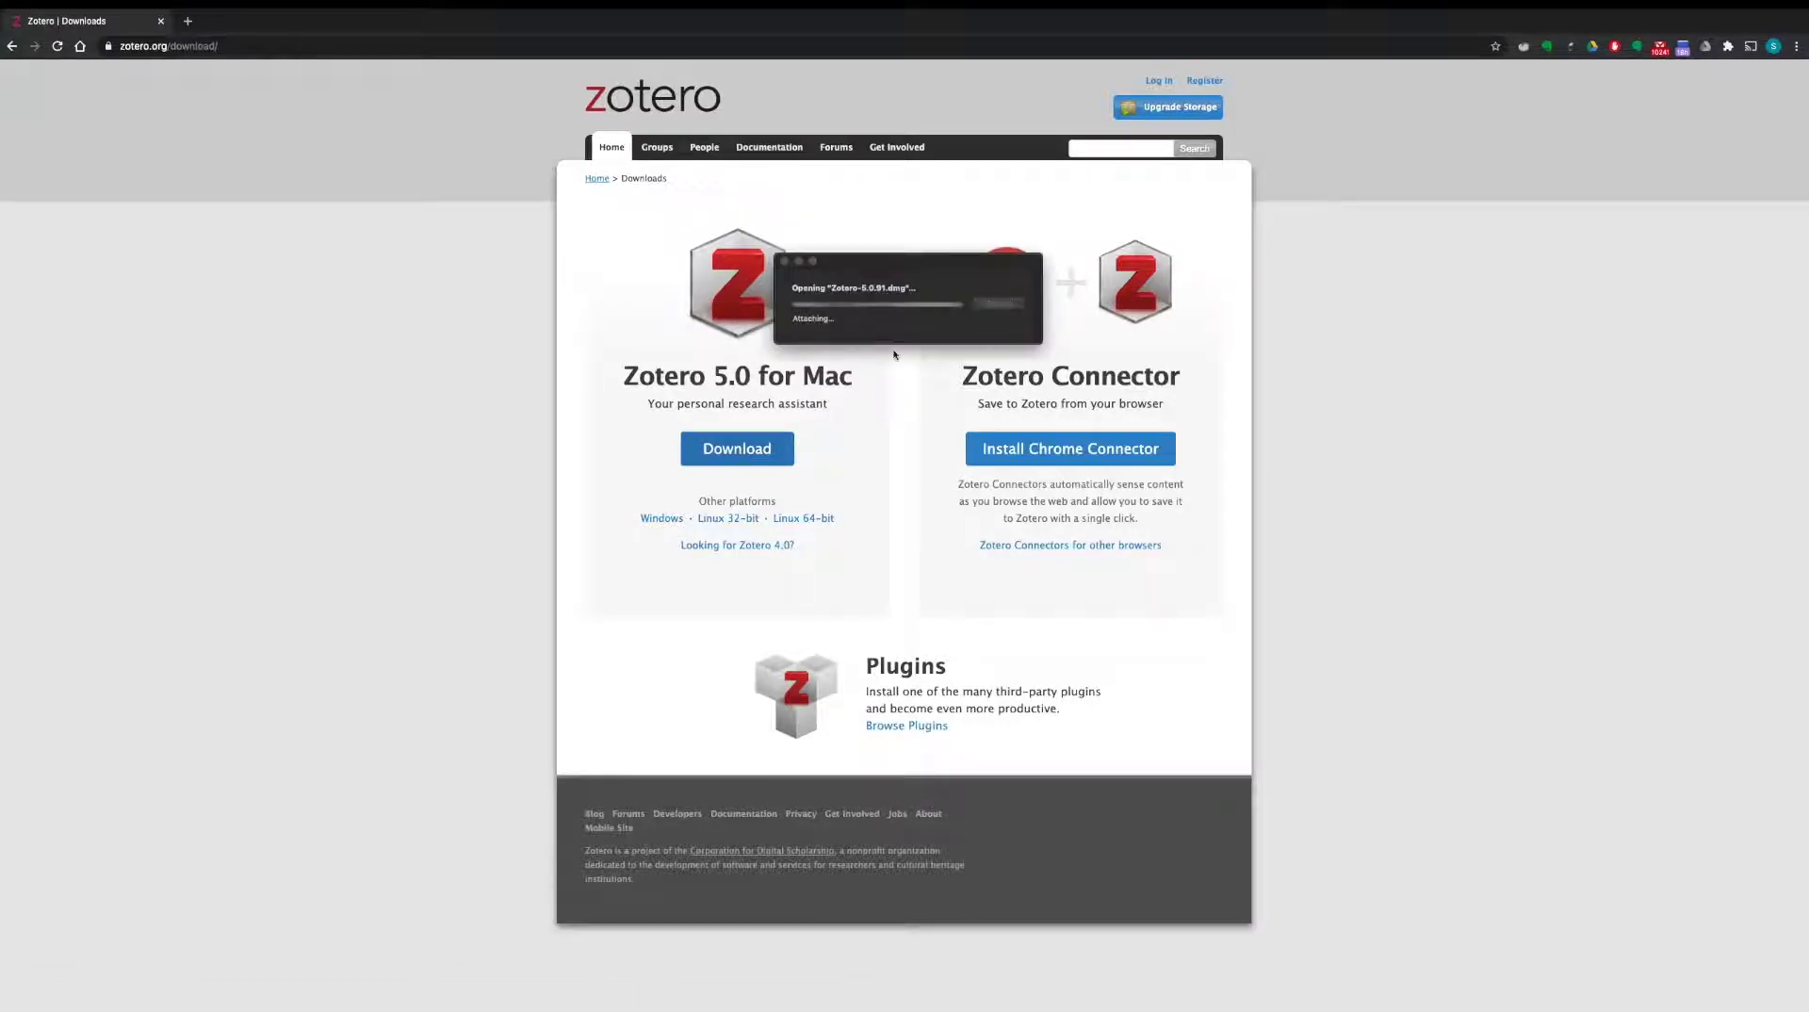
pyautogui.moveTo(258, 630); pyautogui.dragTo(375, 637)
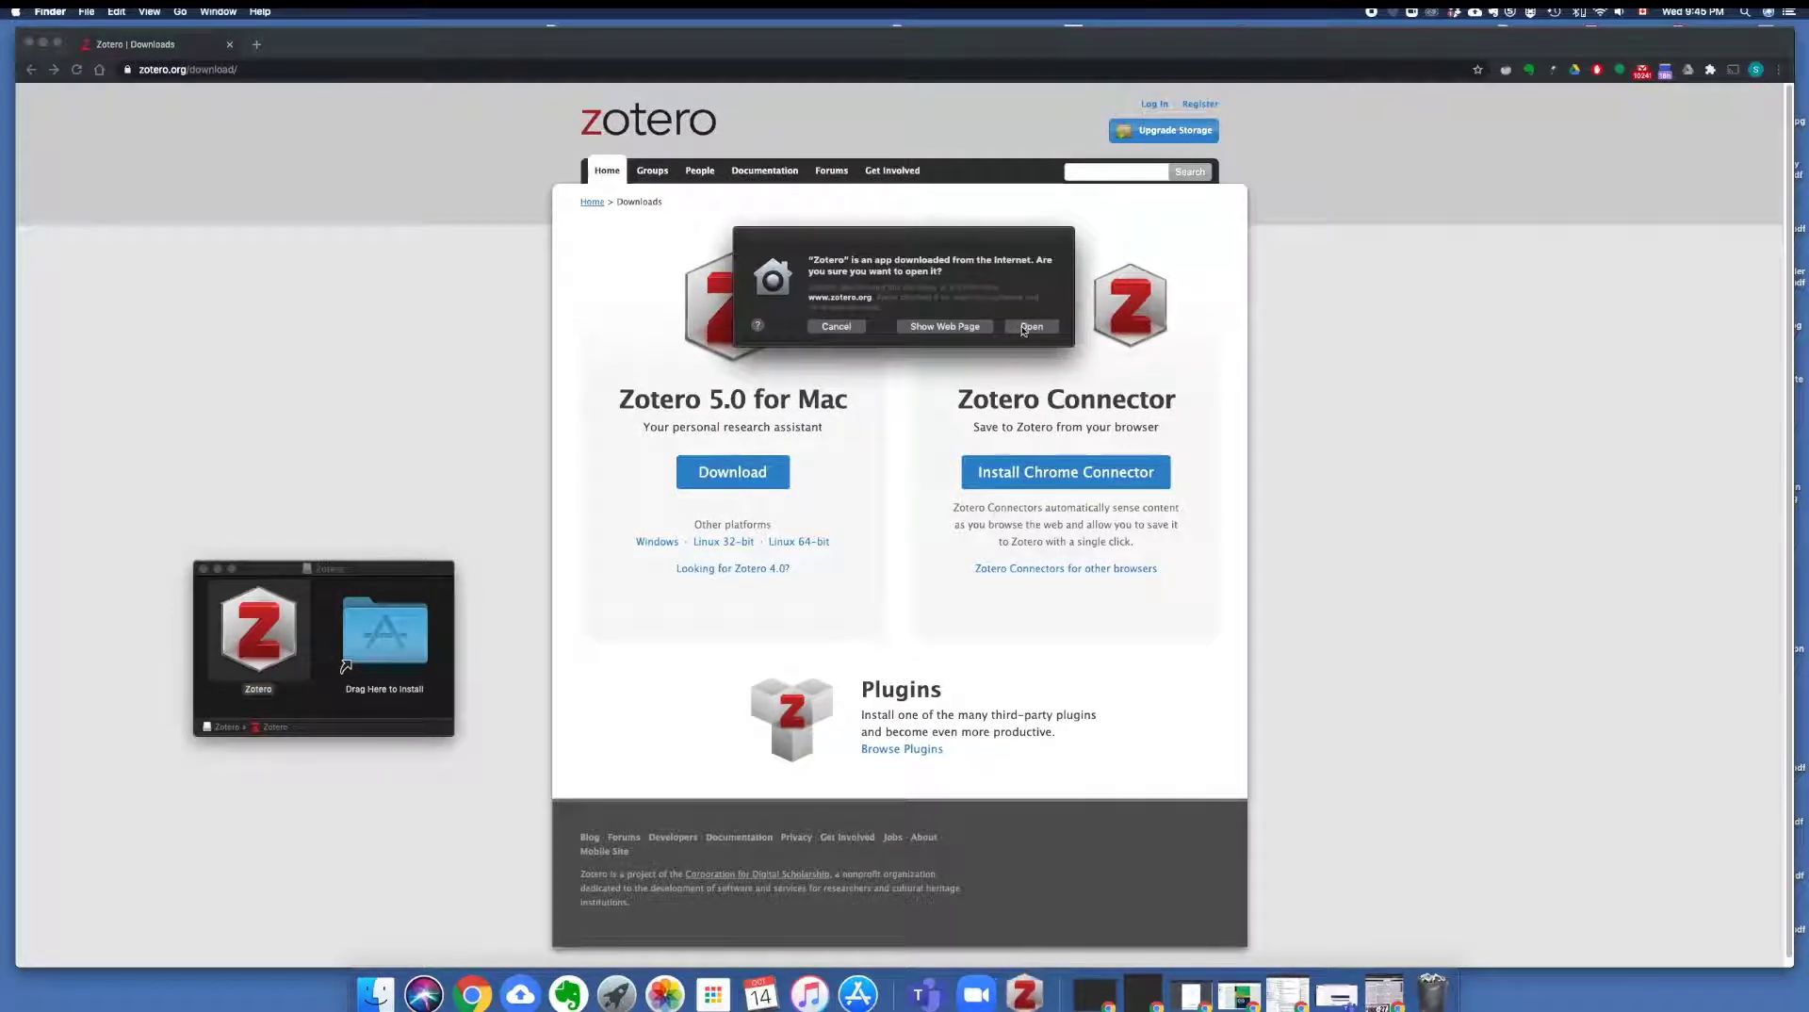
pyautogui.click(1023, 329)
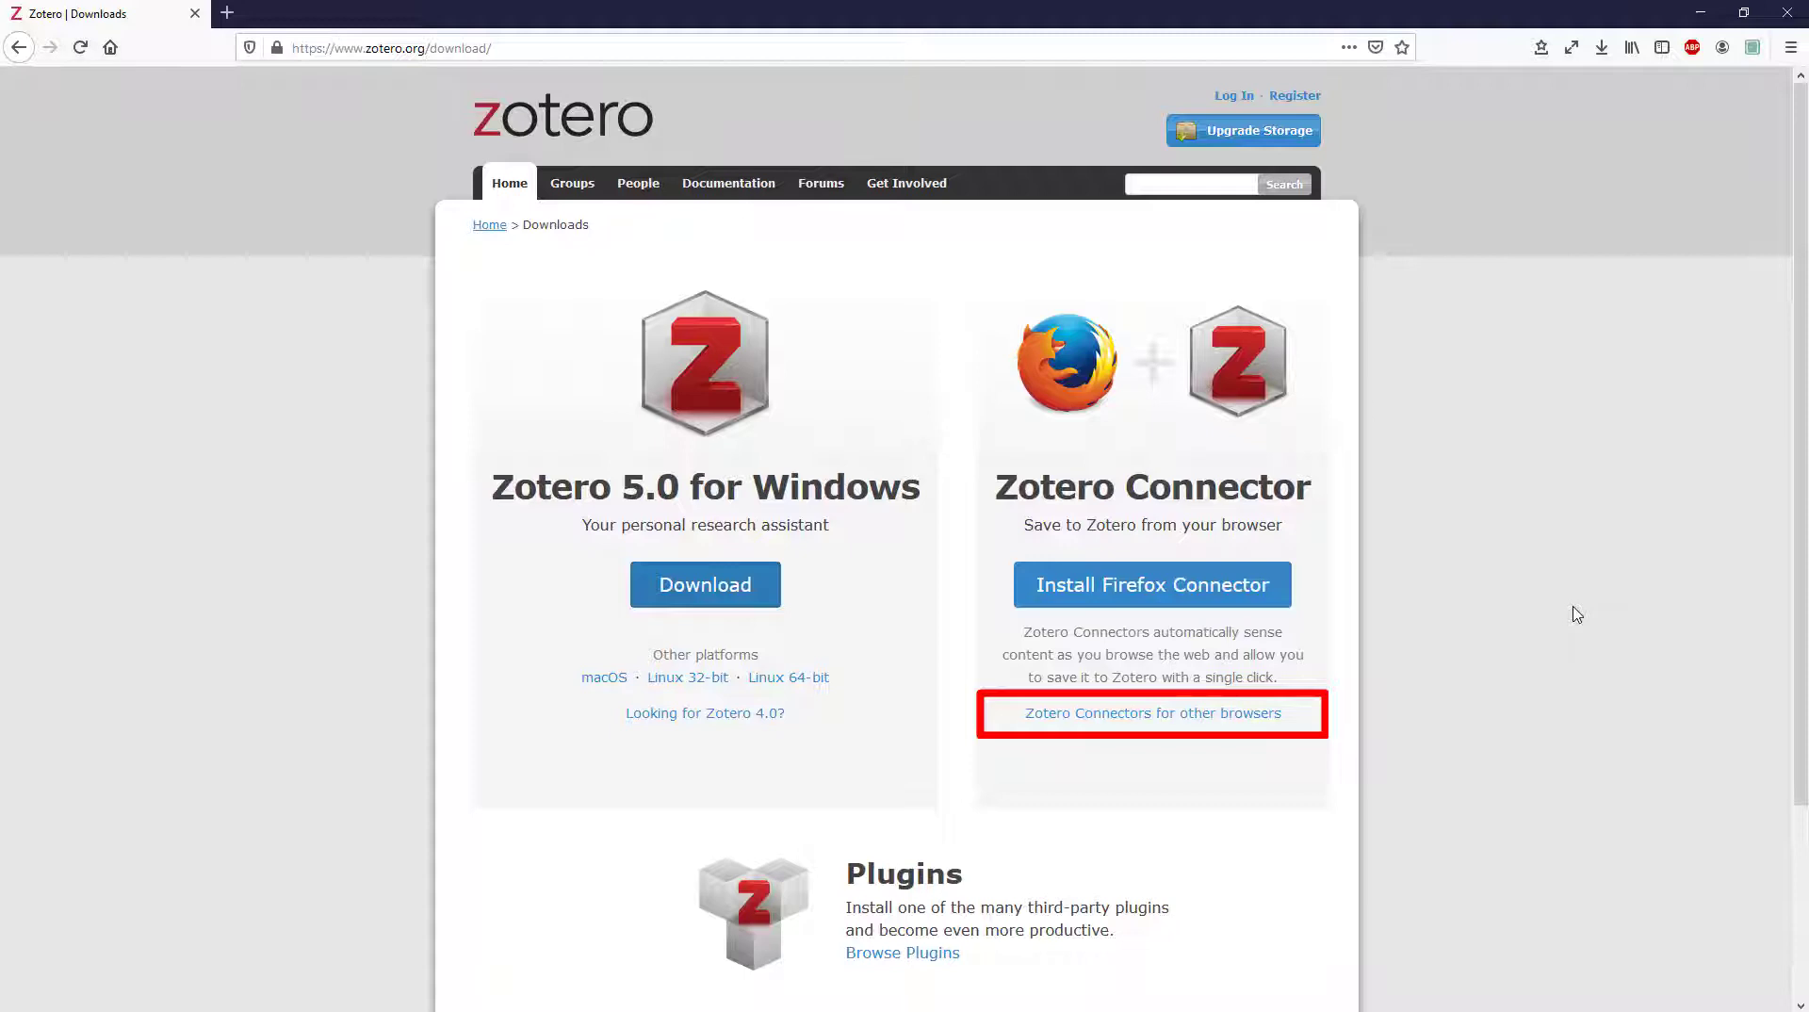
# Install the Zotero Connector for Firefox and allow it to run in Private Windows
pyautogui.click(1149, 591)
pyautogui.click(341, 203)
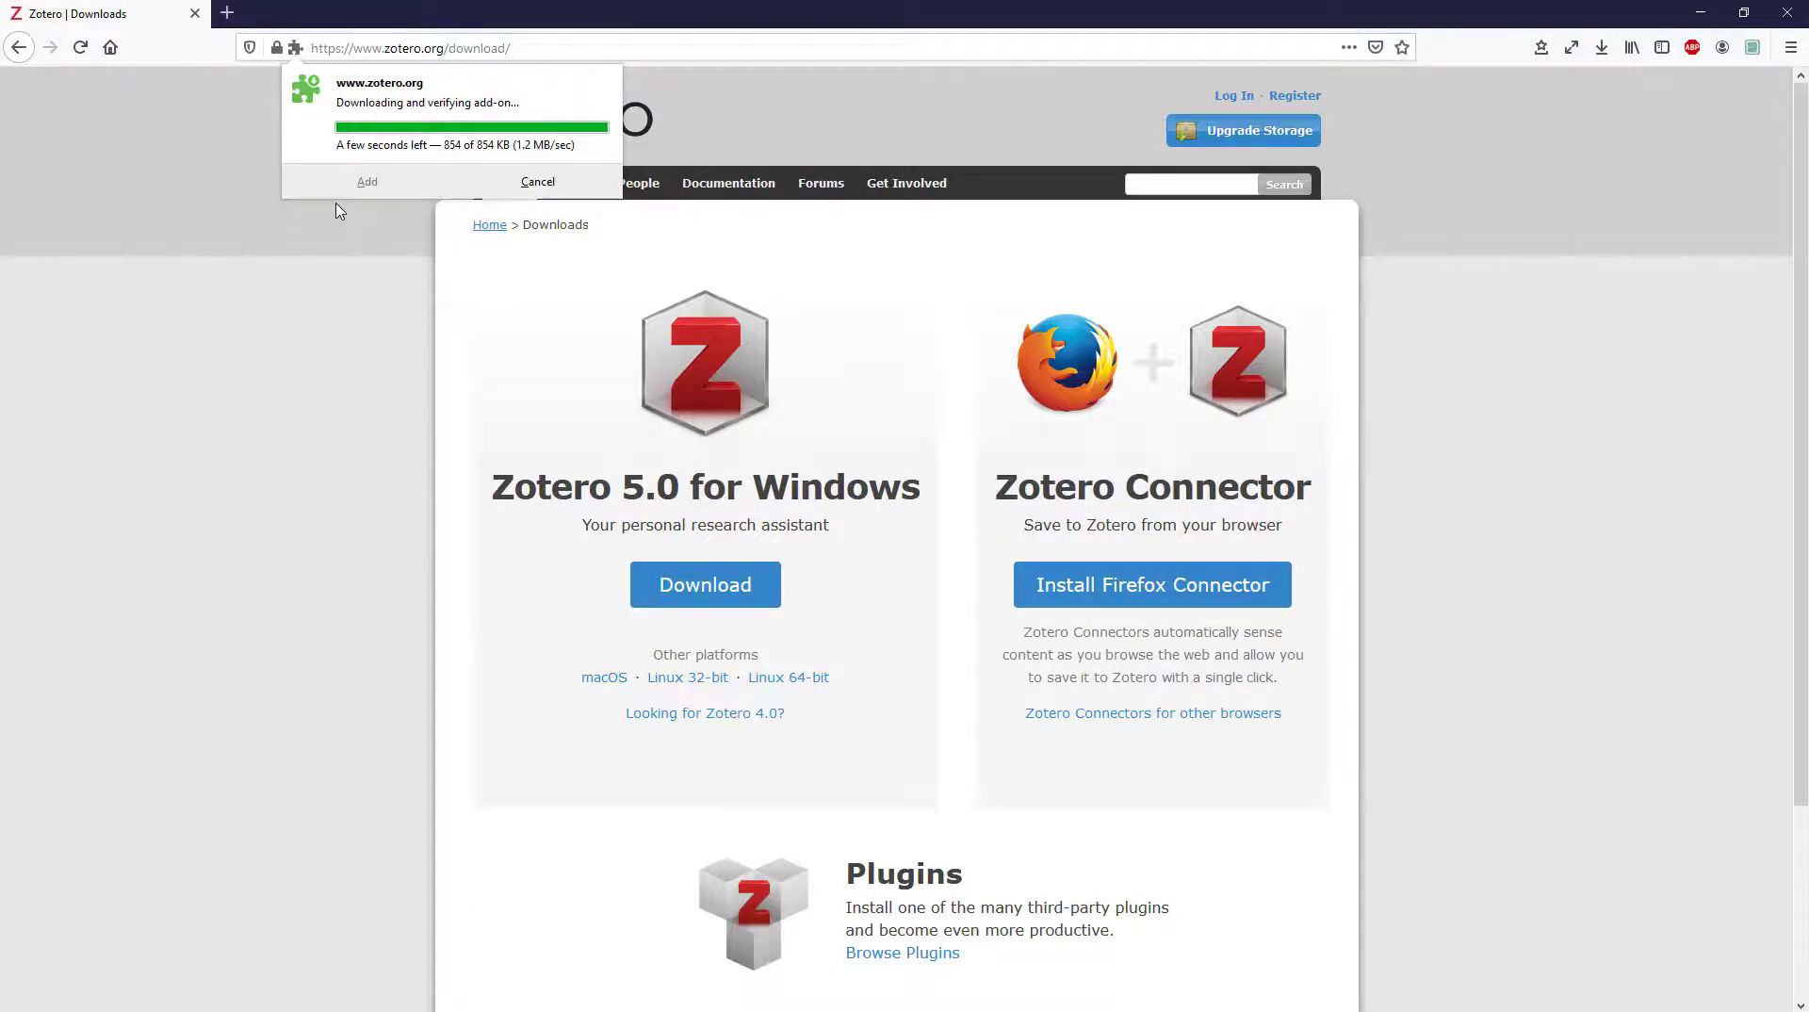
pyautogui.click(337, 211)
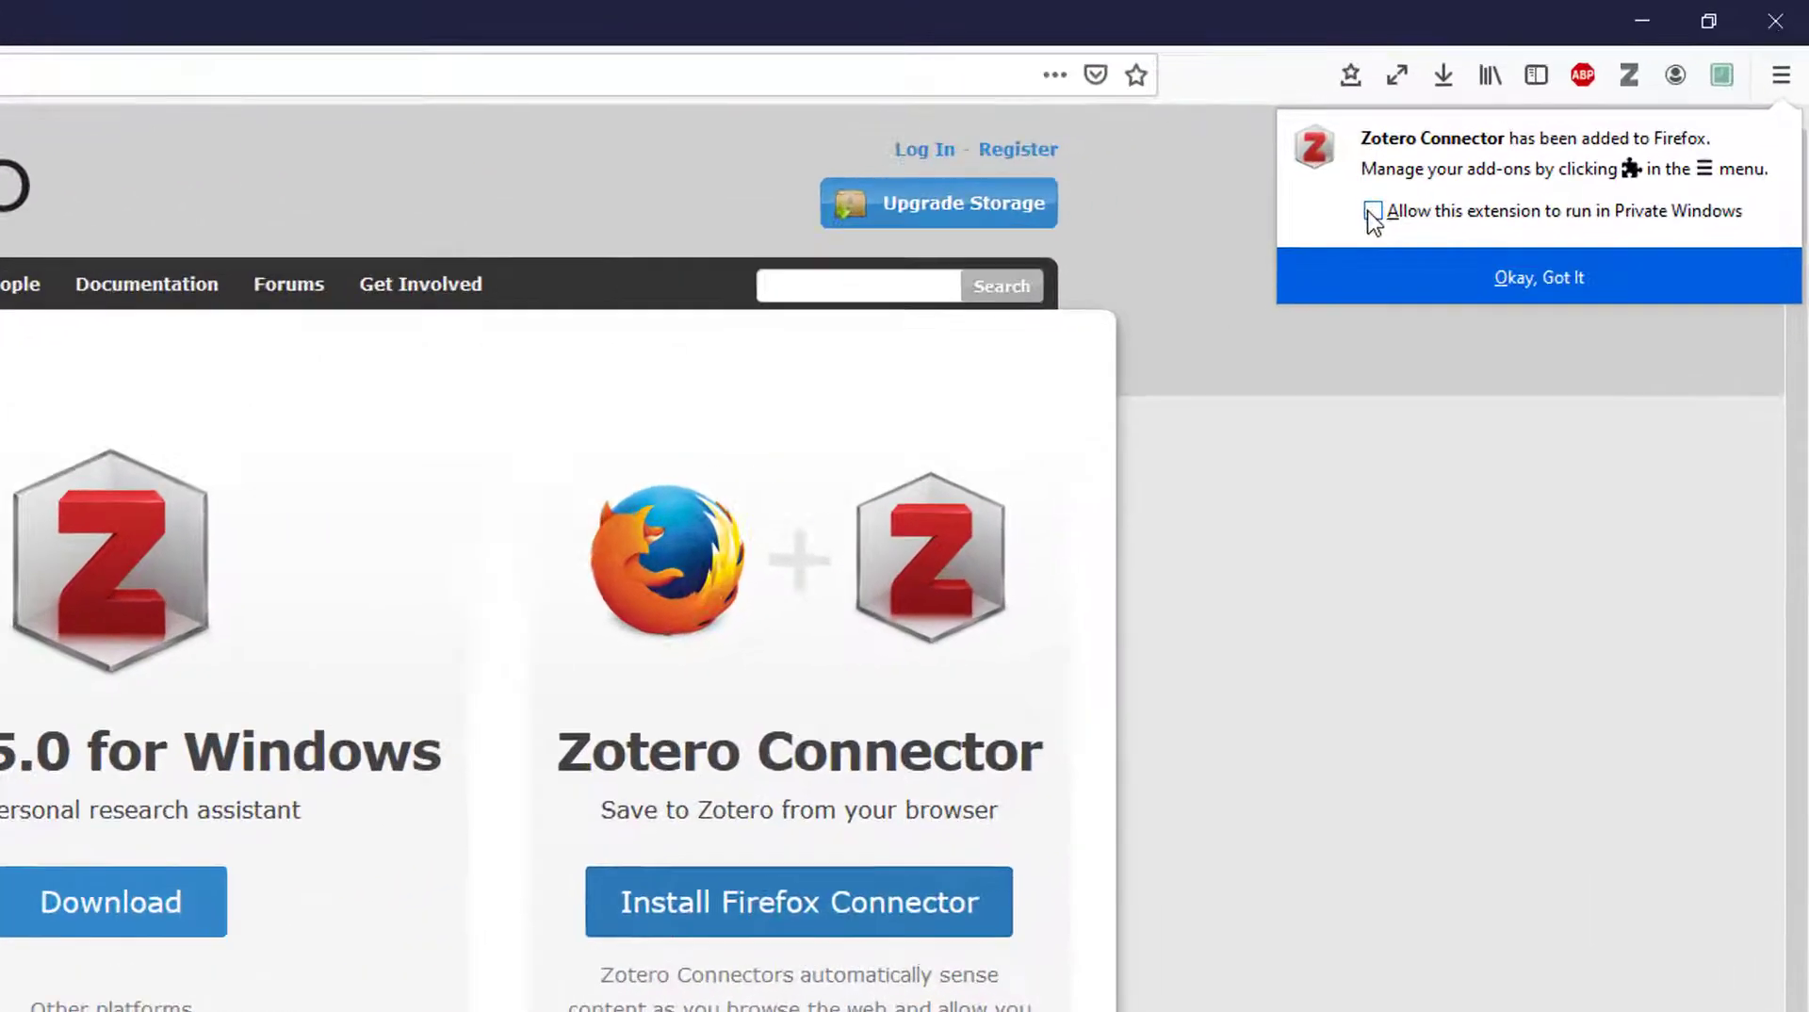
pyautogui.click(1525, 135)
pyautogui.click(1339, 564)
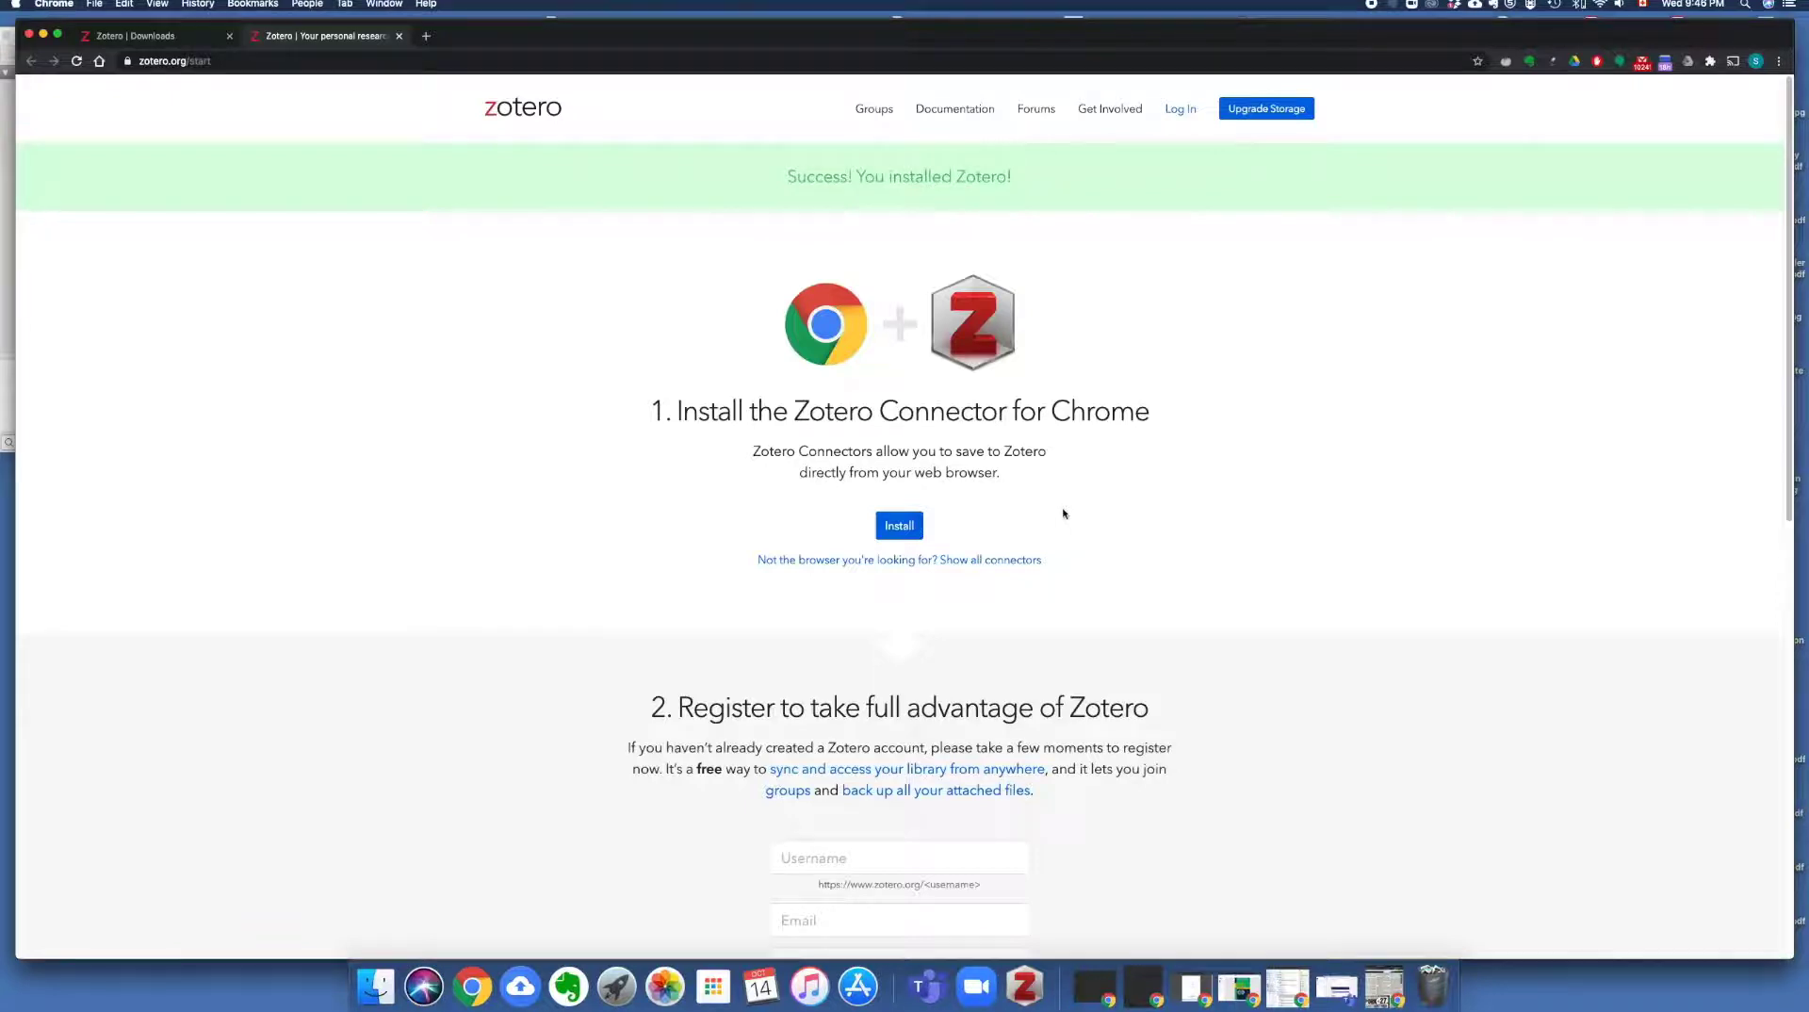
# Add the Zotero Connector to Chrome from its Chrome Web Store page
pyautogui.click(901, 523)
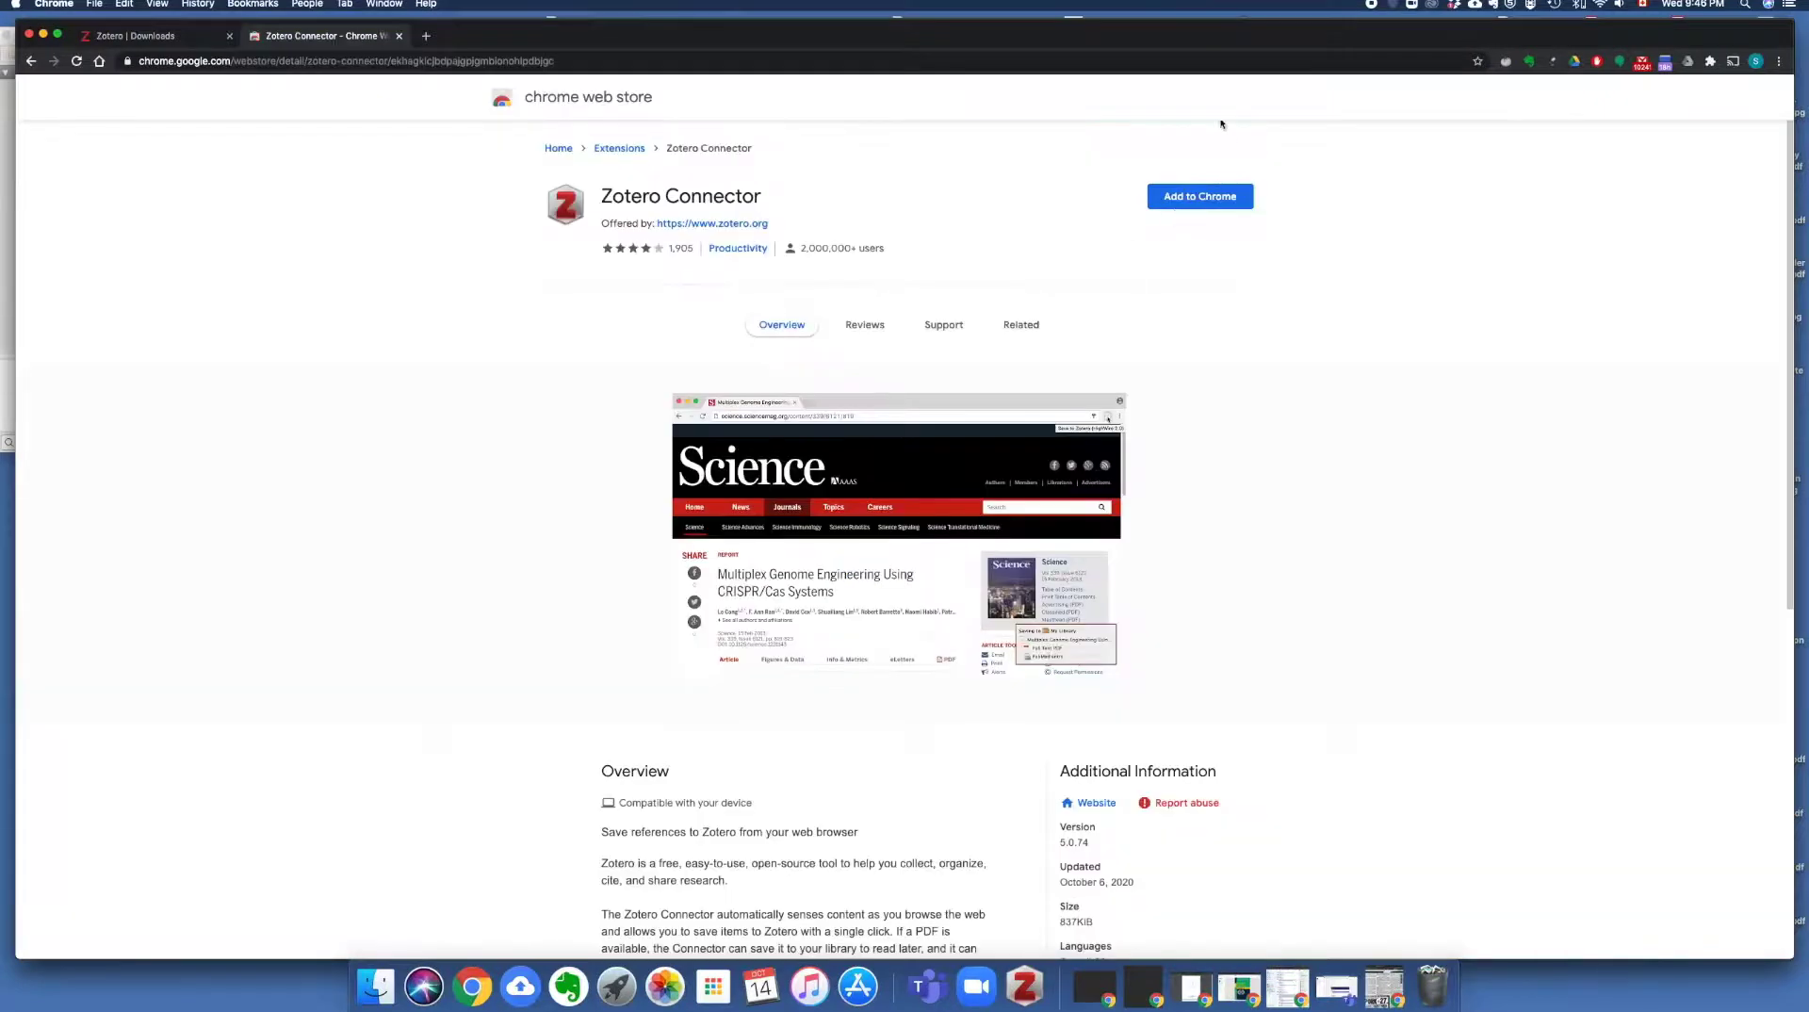
pyautogui.click(1217, 200)
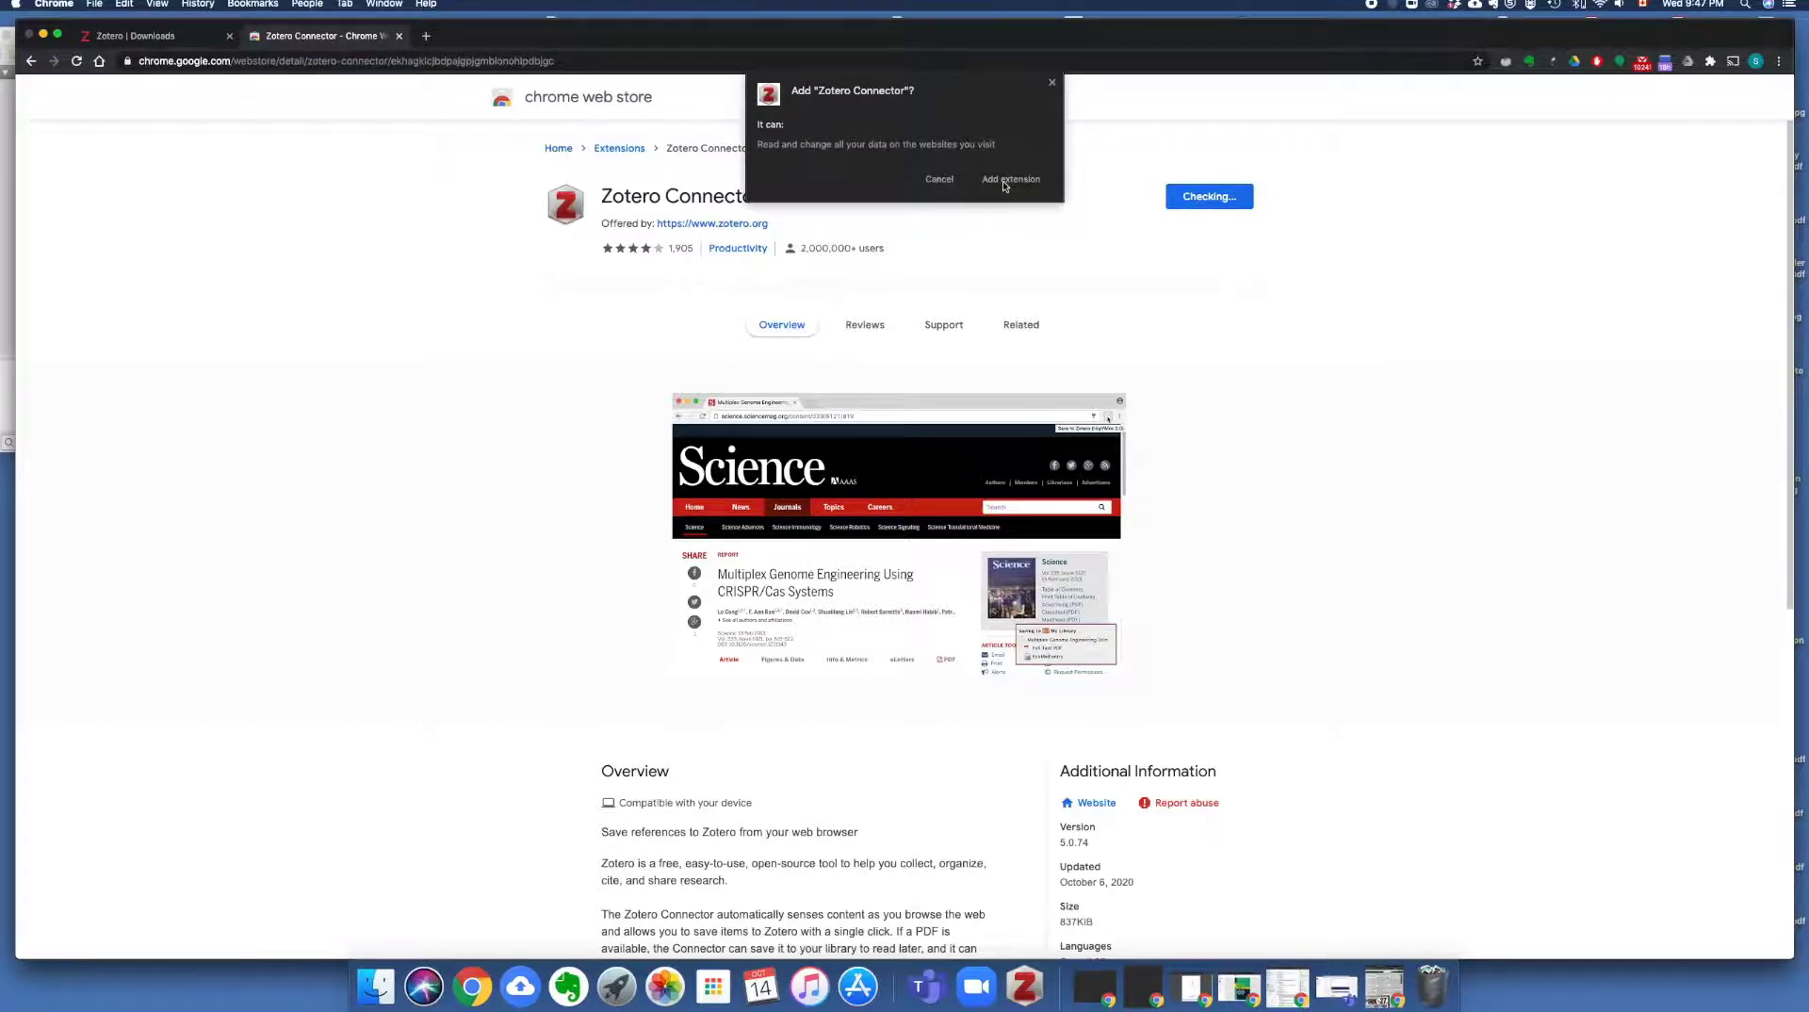
pyautogui.click(1013, 179)
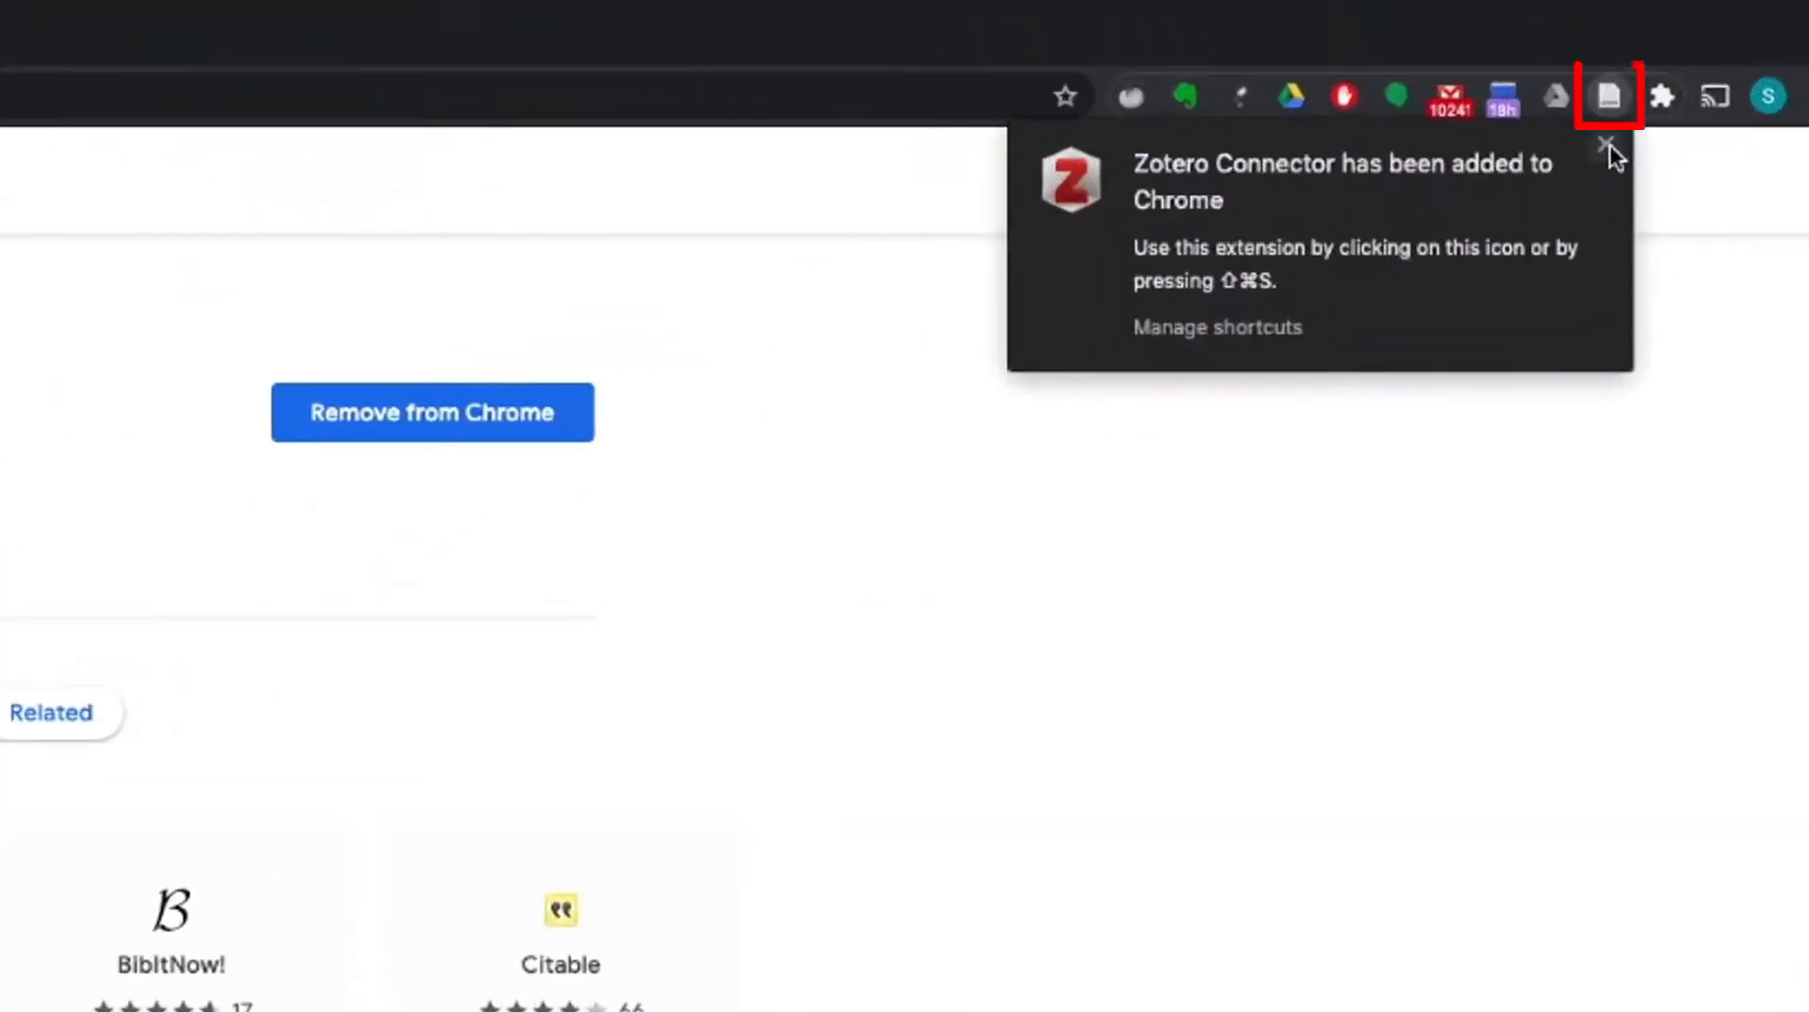
pyautogui.click(1606, 146)
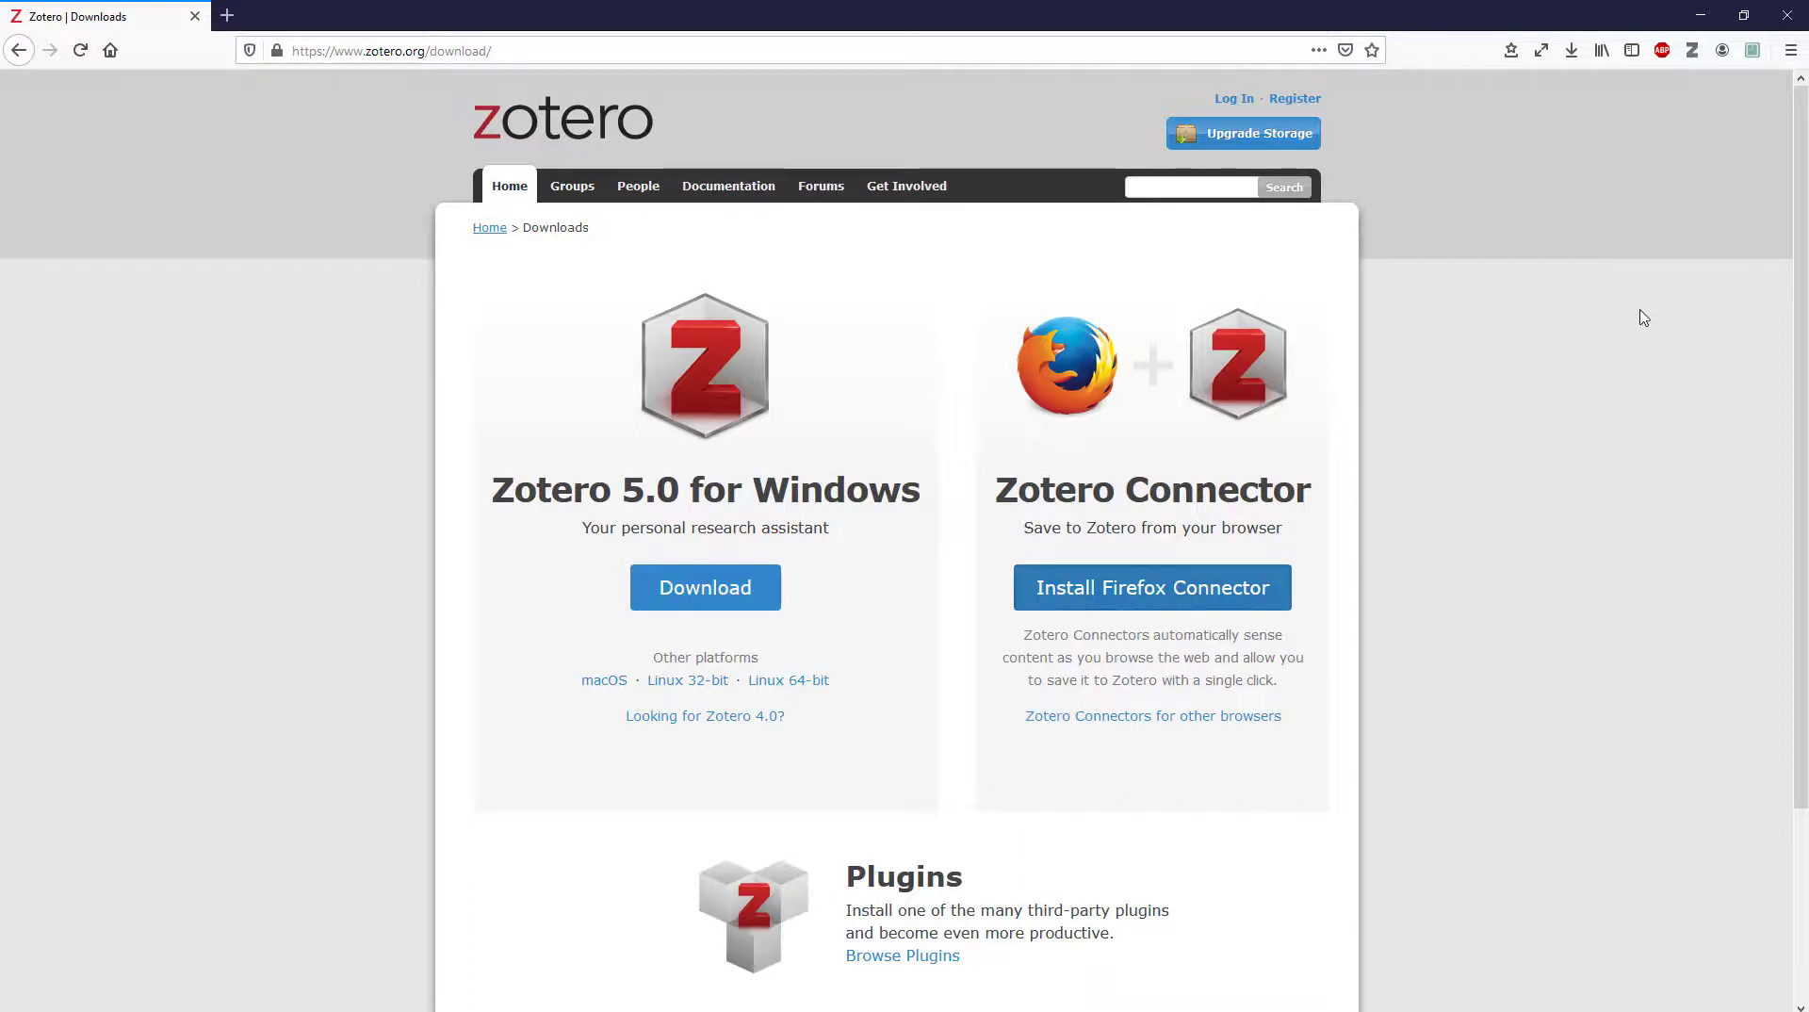
# Open the Register page from the top of zotero.org
pyautogui.click(1307, 106)
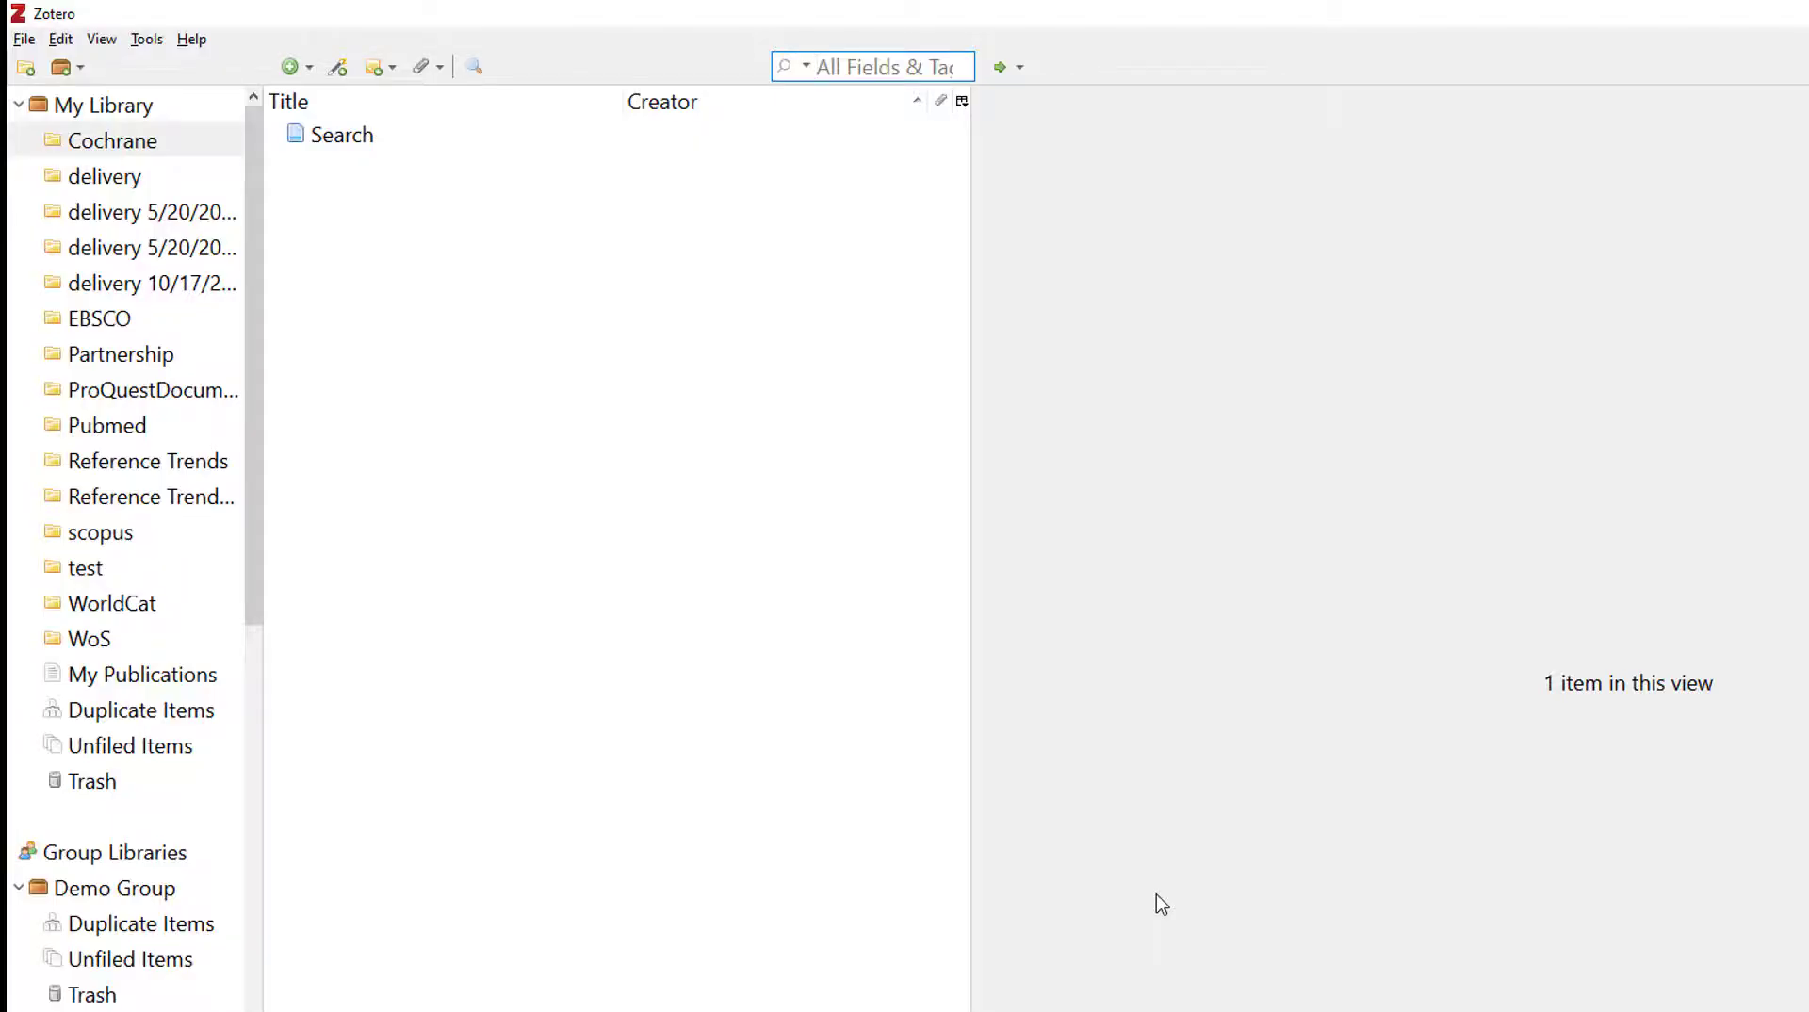
# In Zotero's Sync preferences, enter the account username and password and set up syncing
pyautogui.click(61, 41)
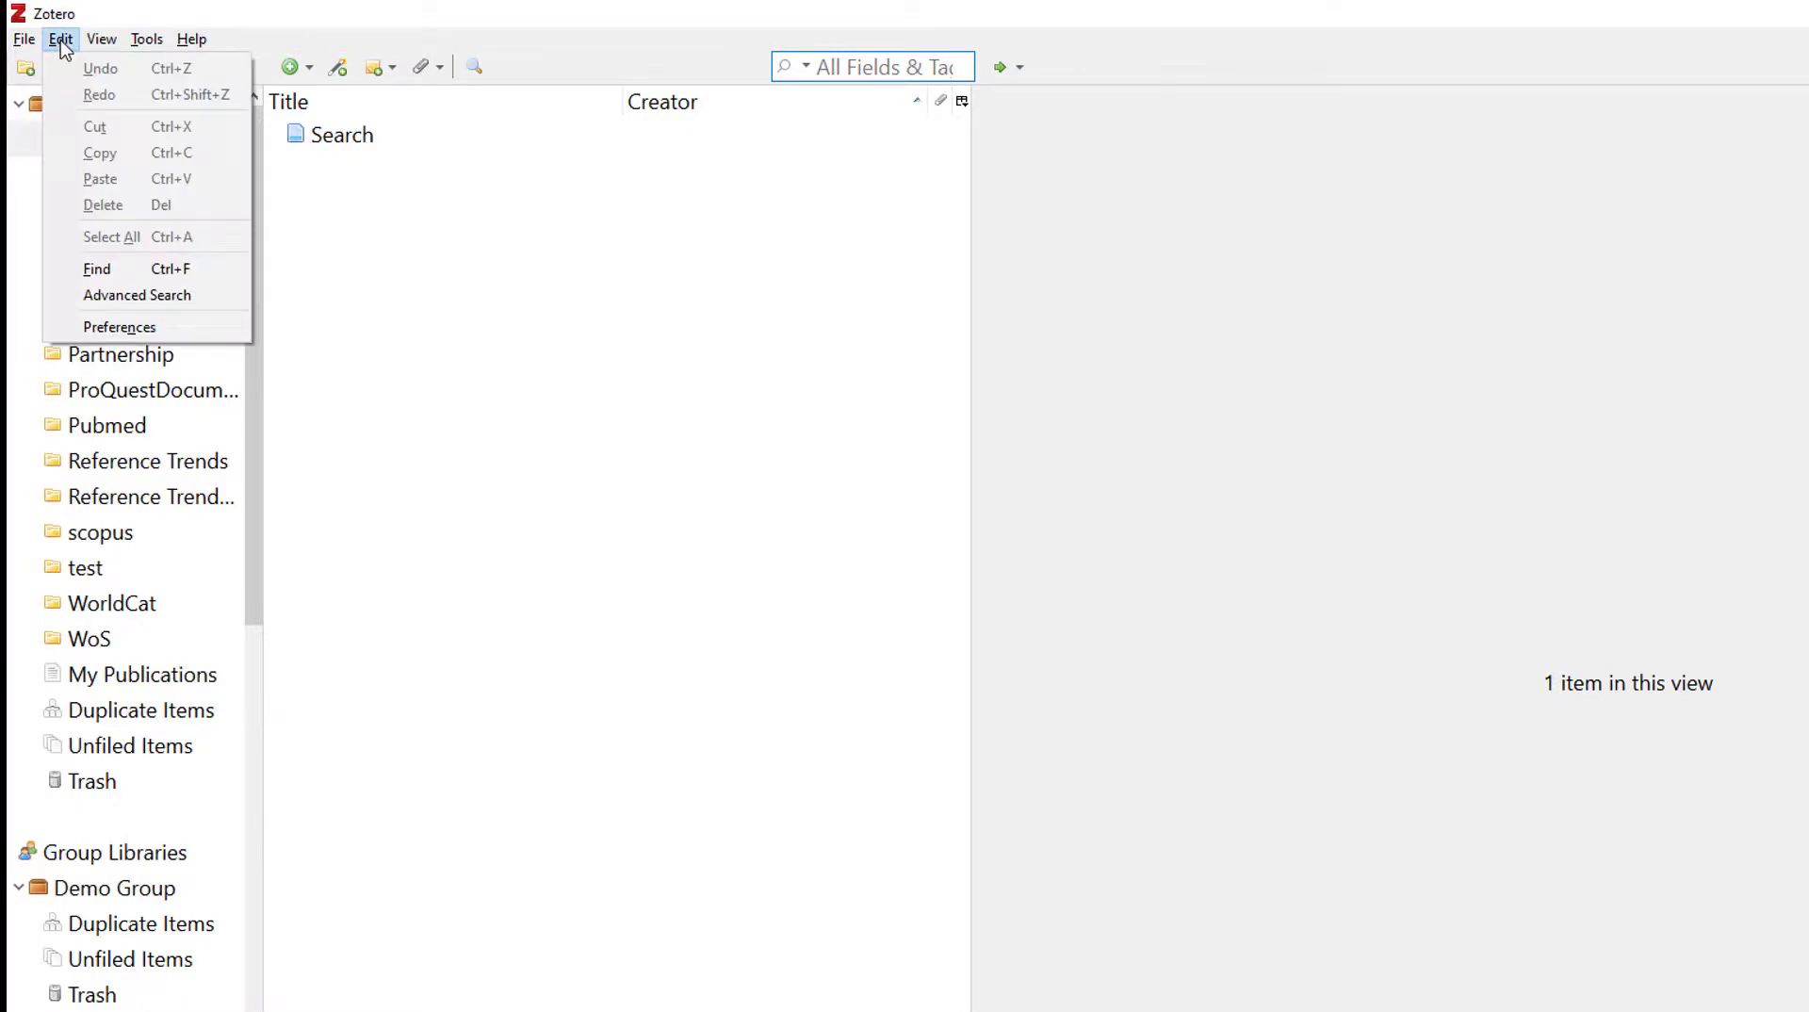
pyautogui.click(109, 326)
pyautogui.click(847, 205)
pyautogui.click(889, 332)
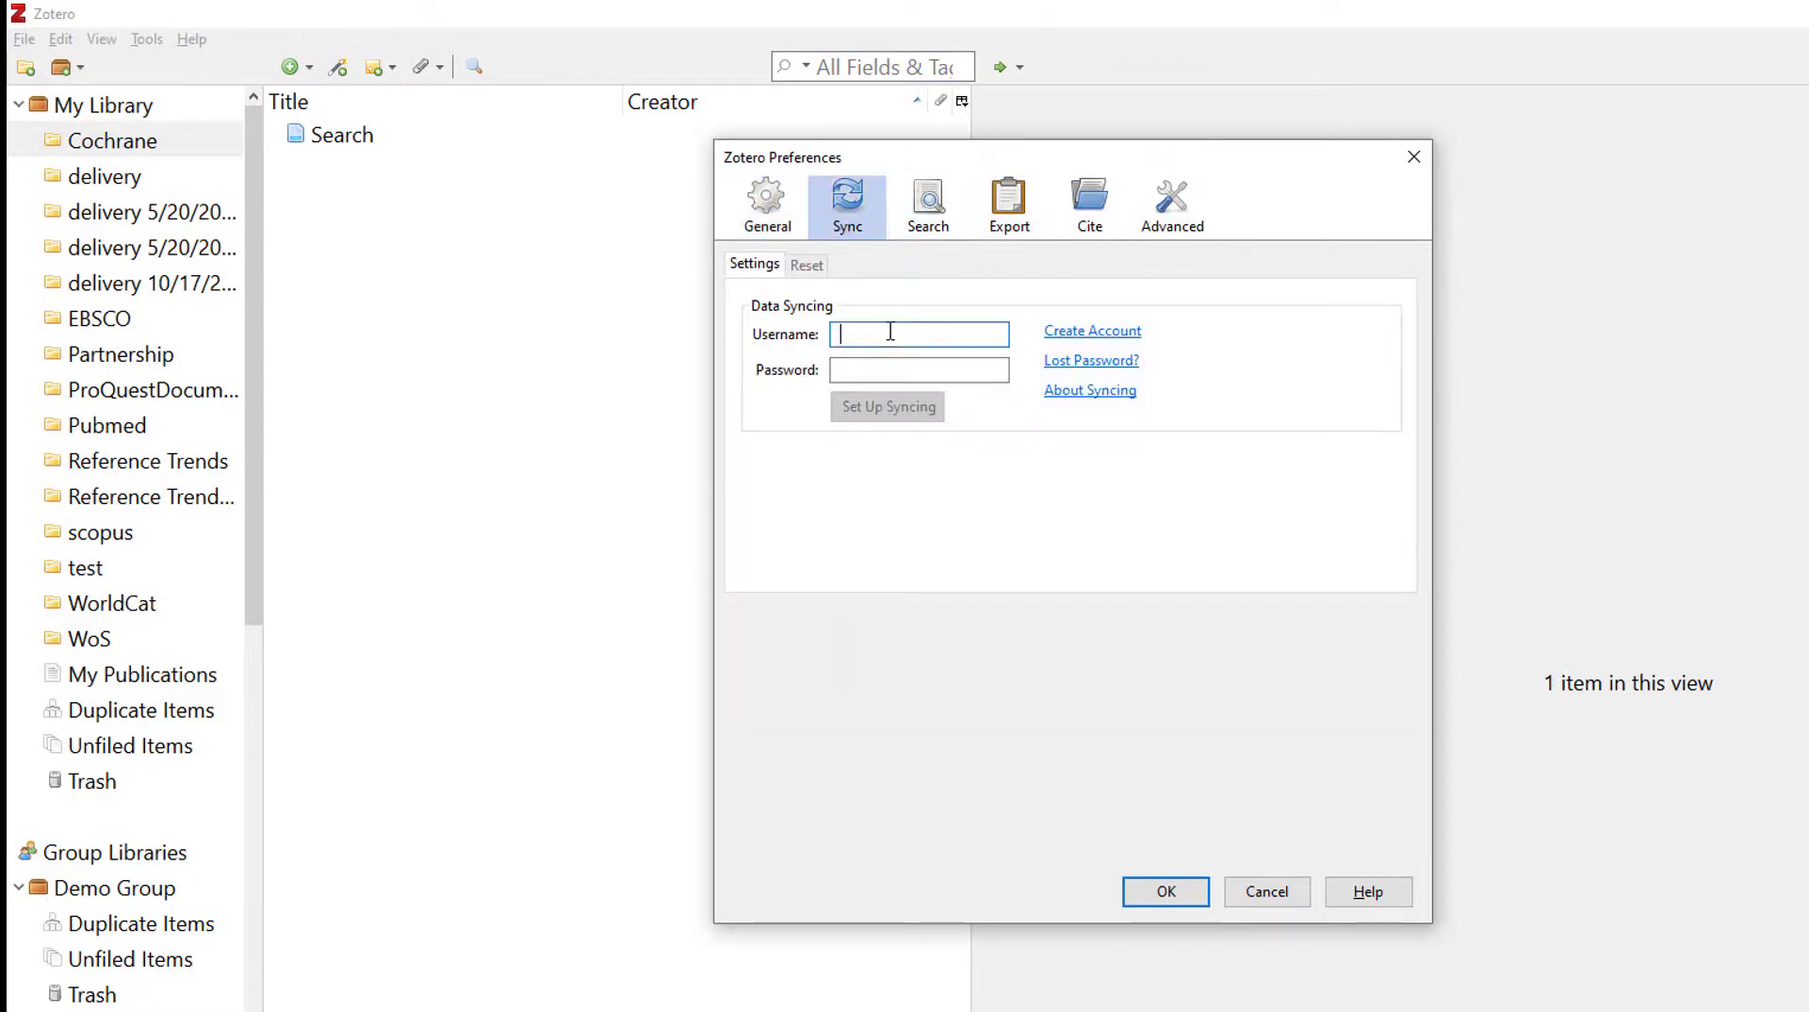
pyautogui.press('Tab')
pyautogui.write('********')
pyautogui.click(904, 411)
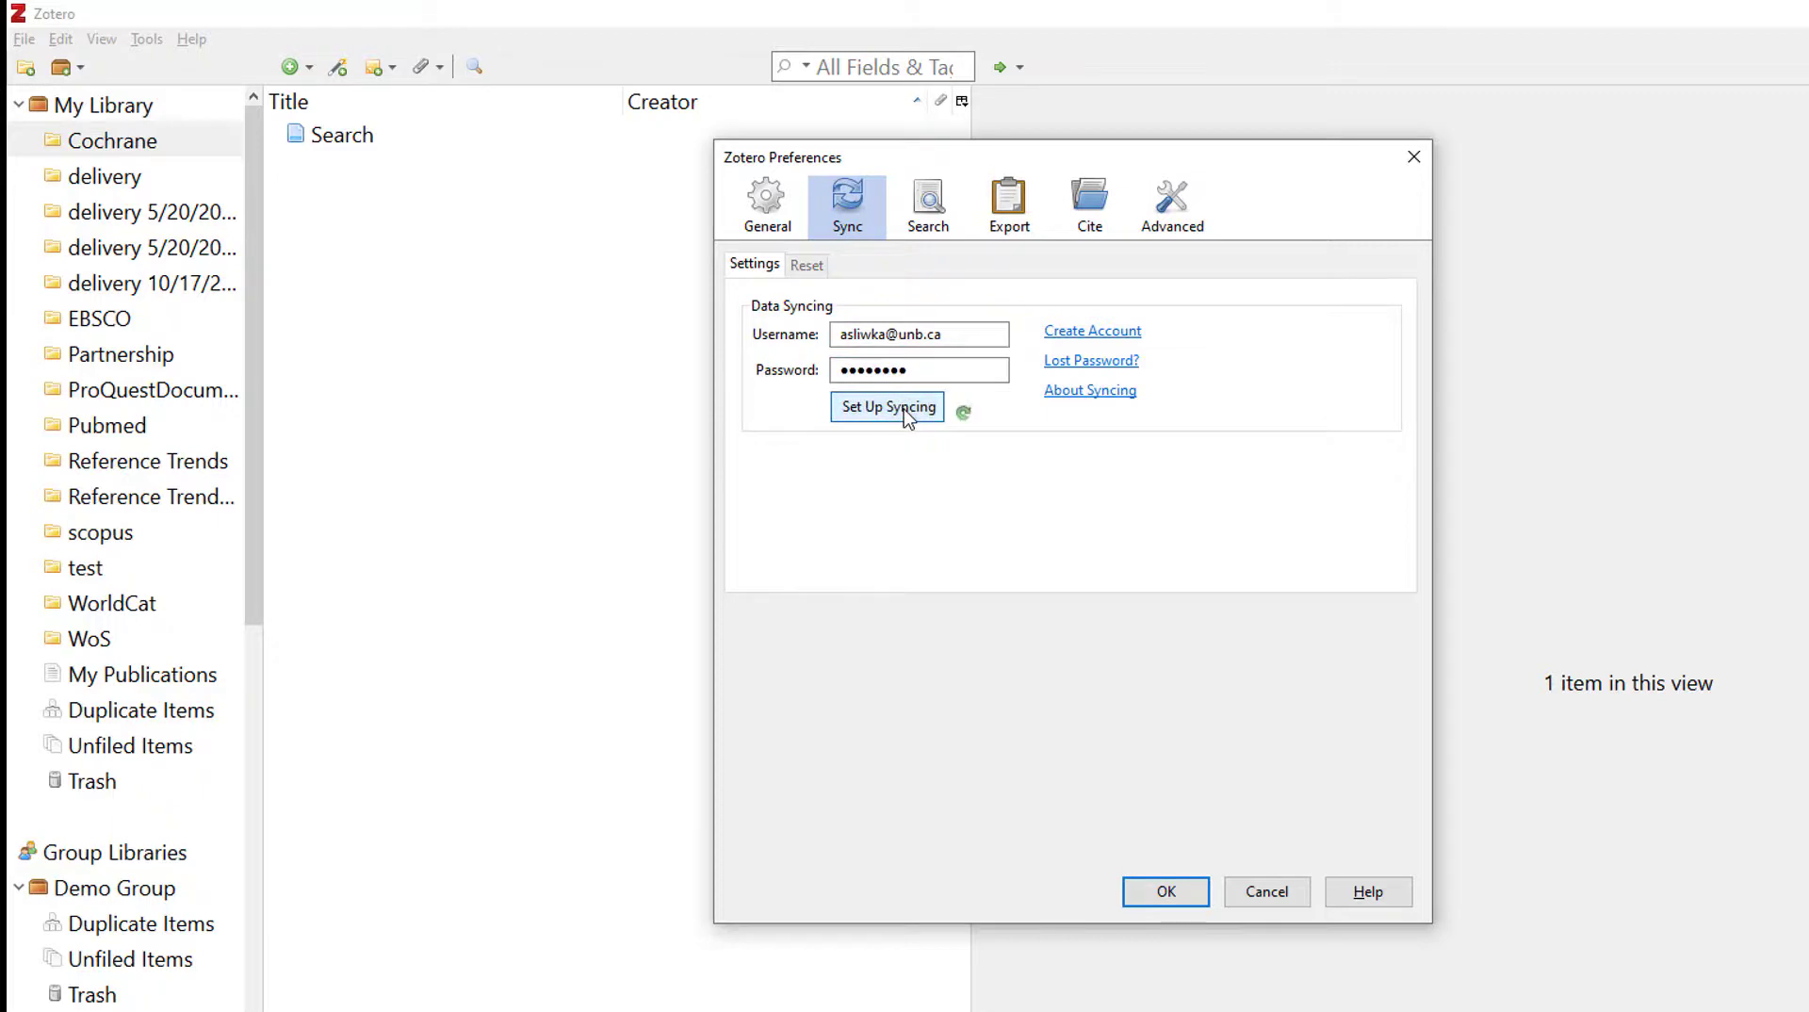
pyautogui.click(1188, 900)
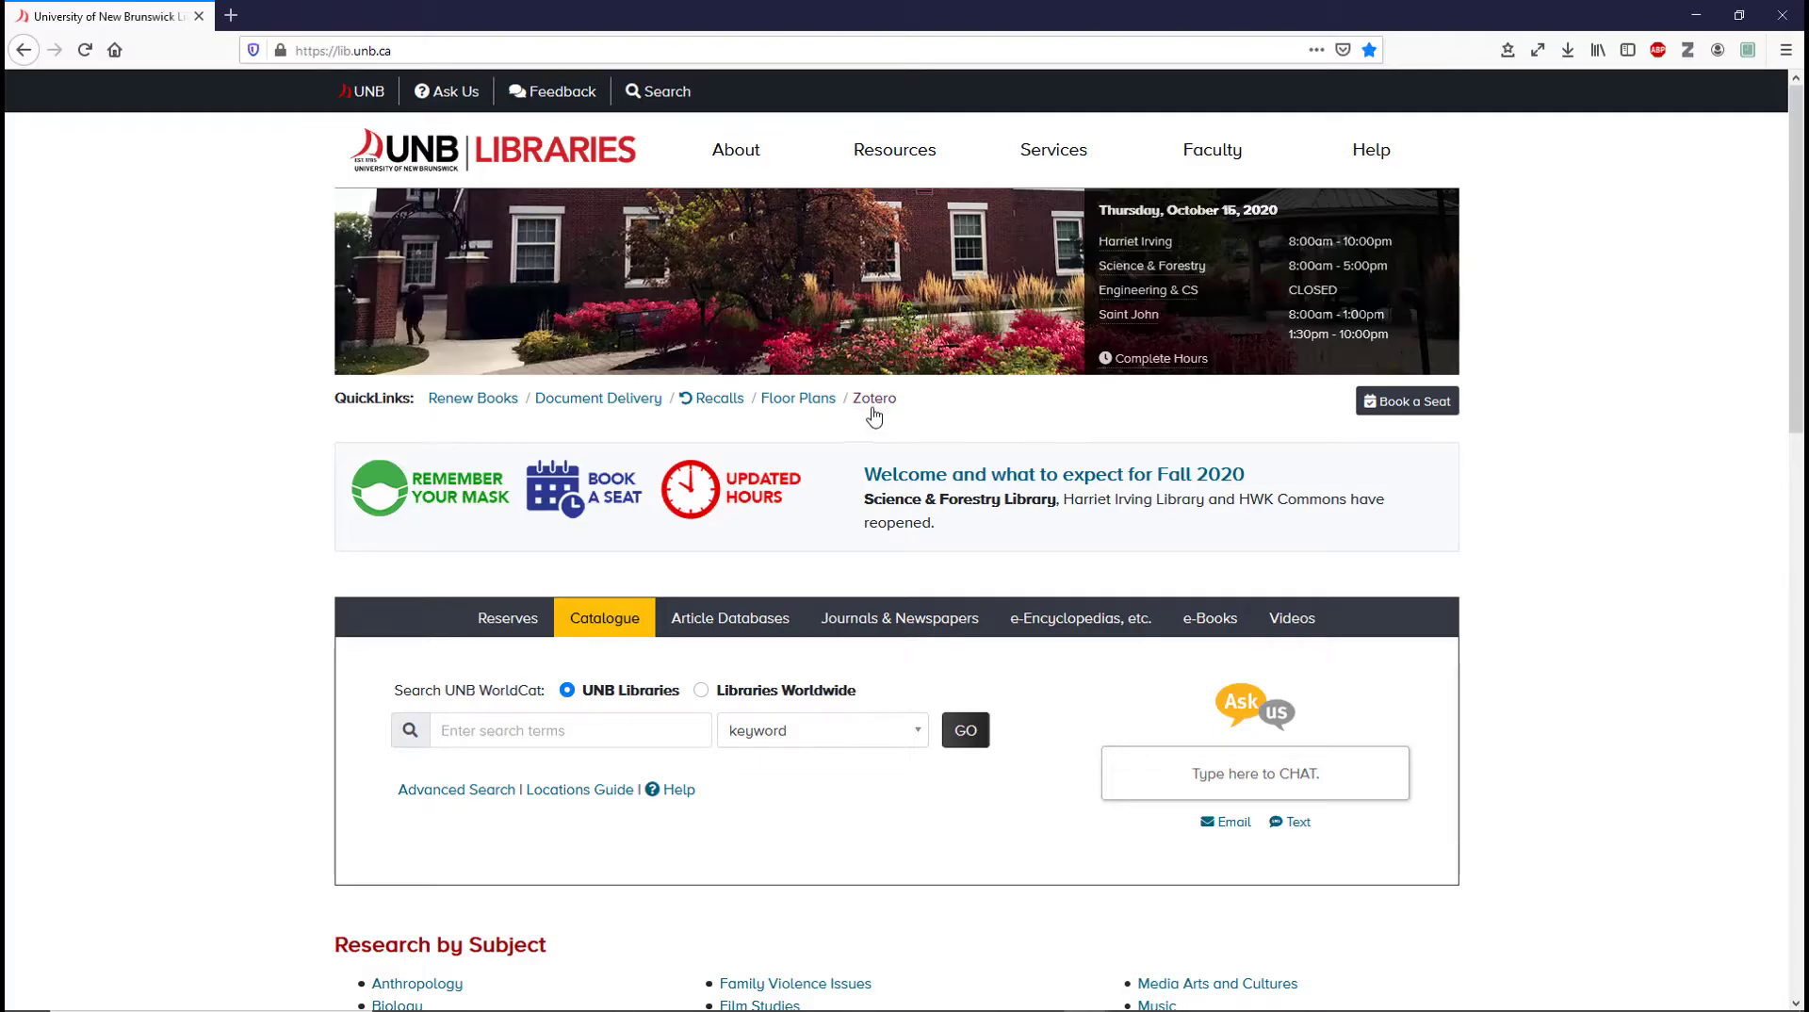
# Open the Zotero guide from the UNB Libraries QuickLinks and scroll down it
pyautogui.click(871, 409)
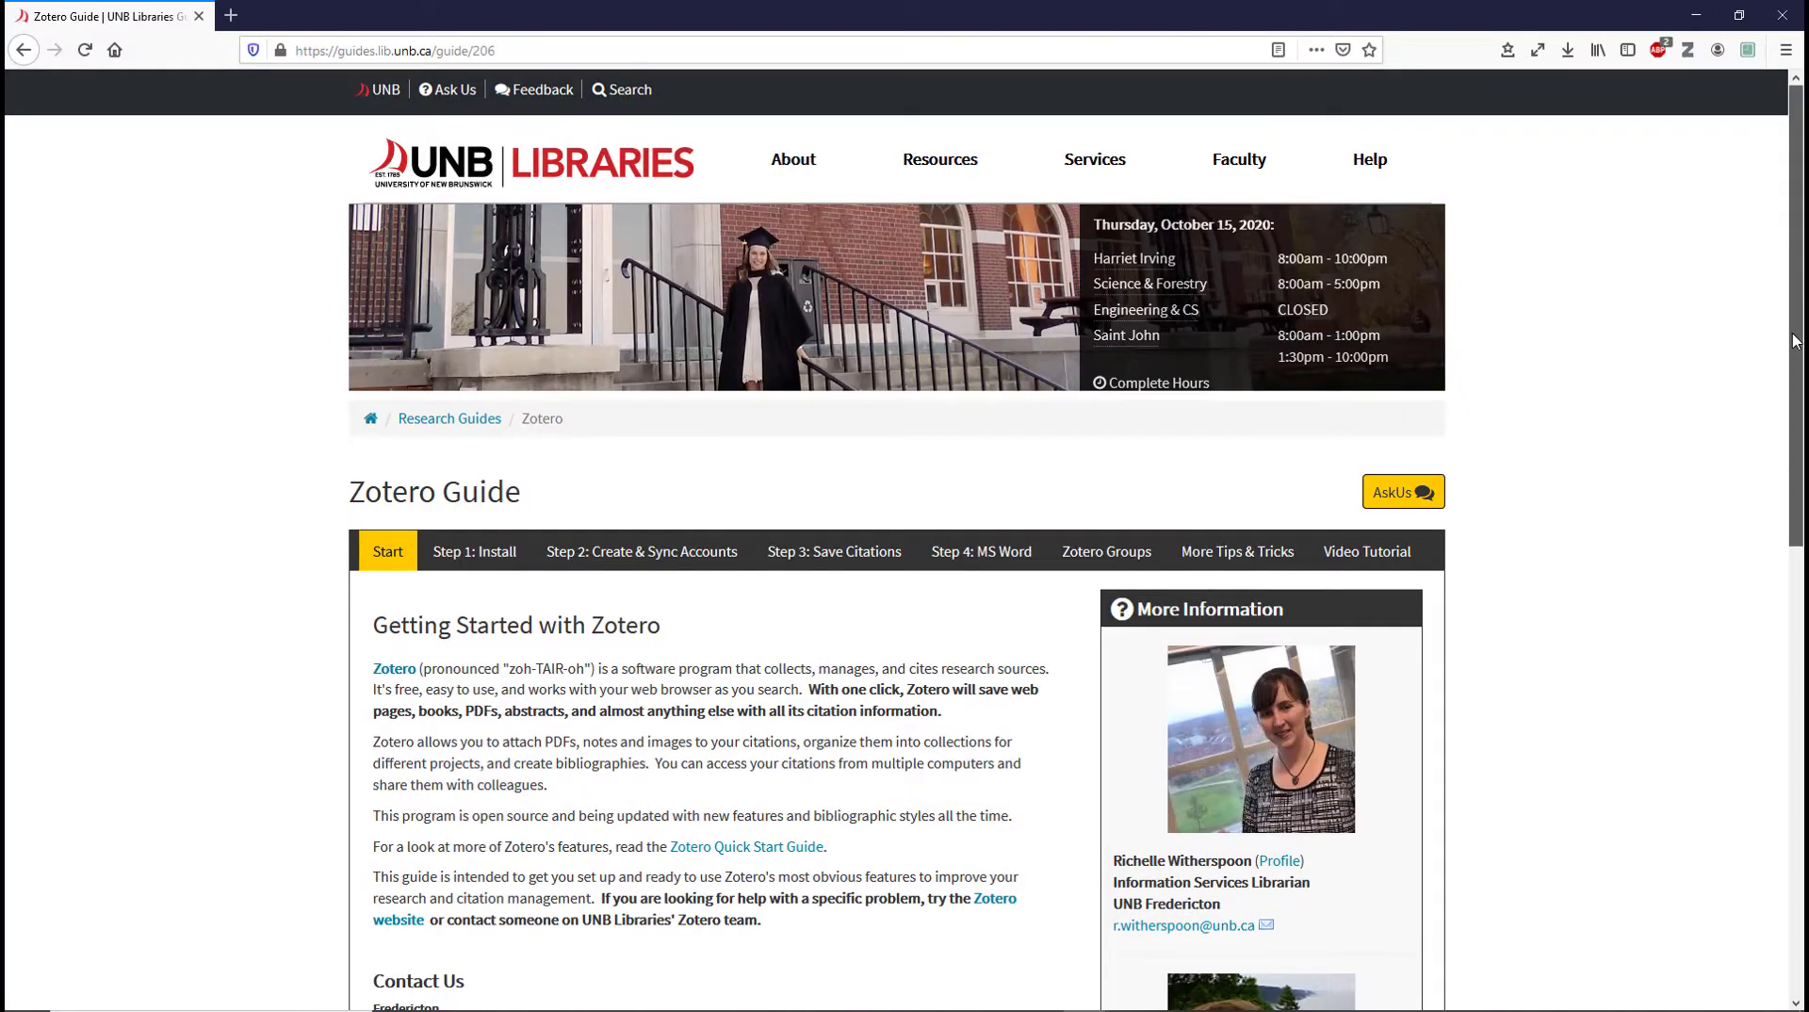
pyautogui.moveTo(1795, 342); pyautogui.dragTo(1794, 436)
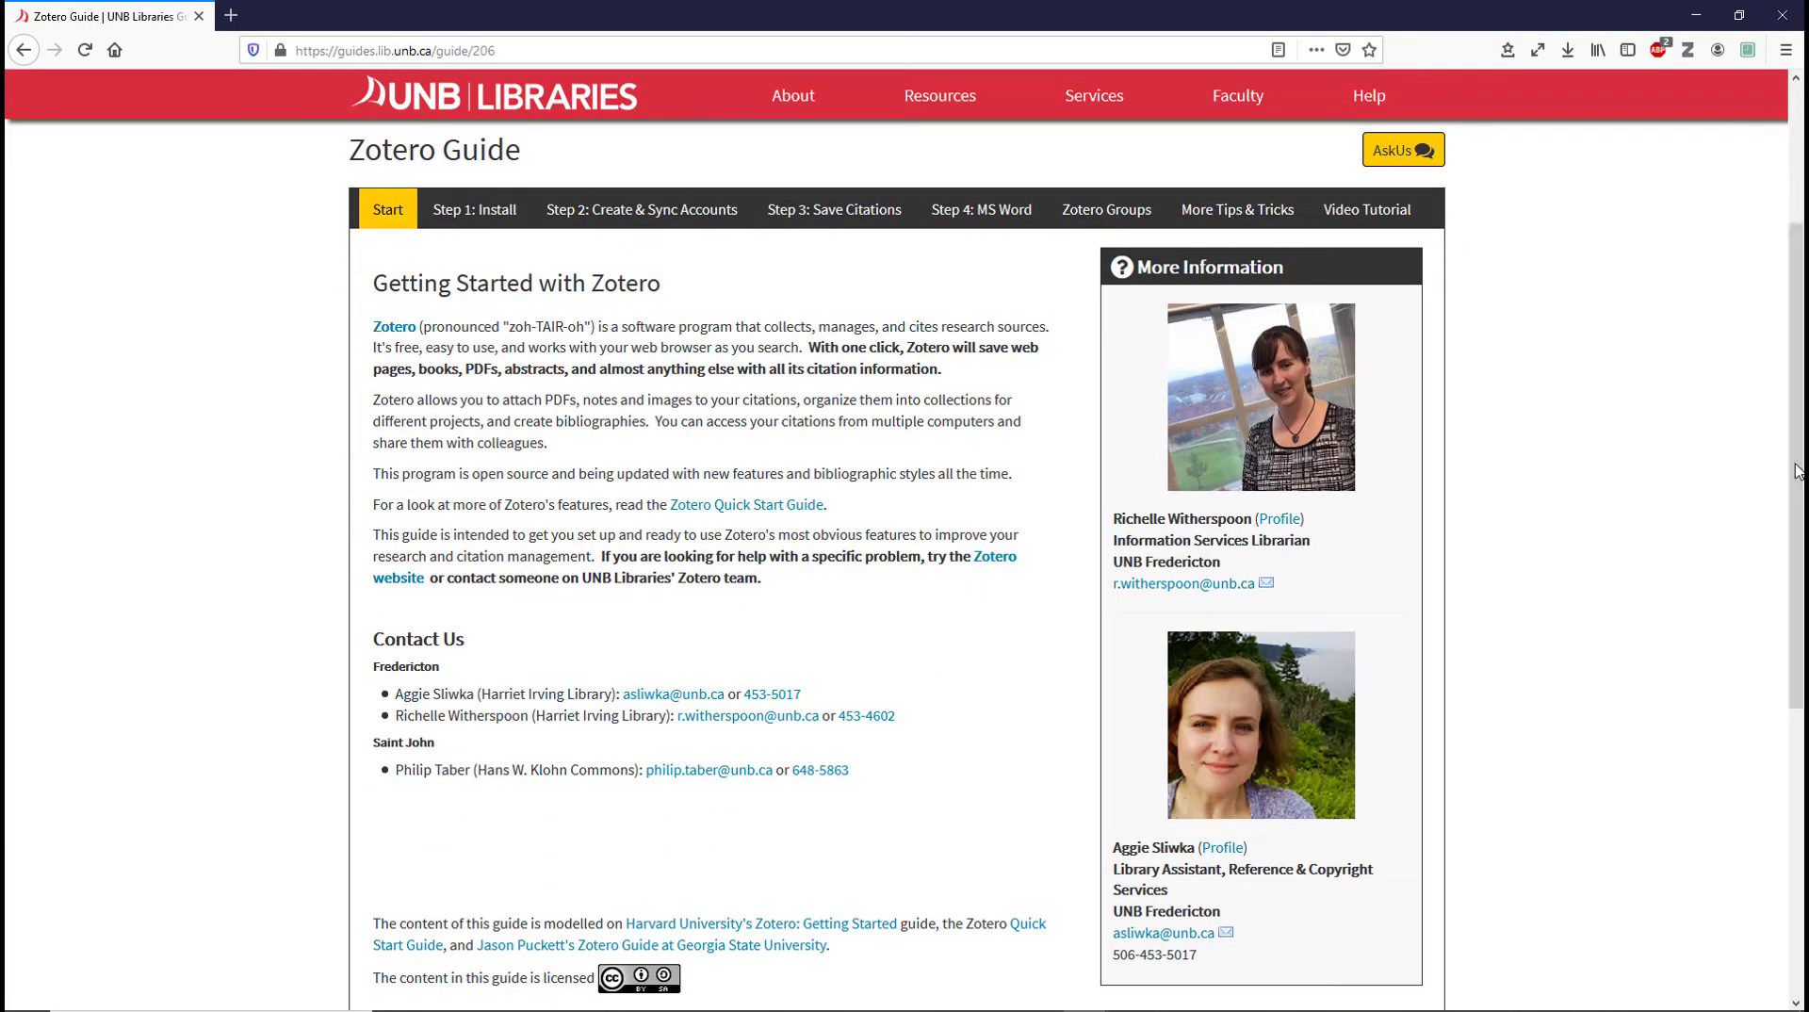